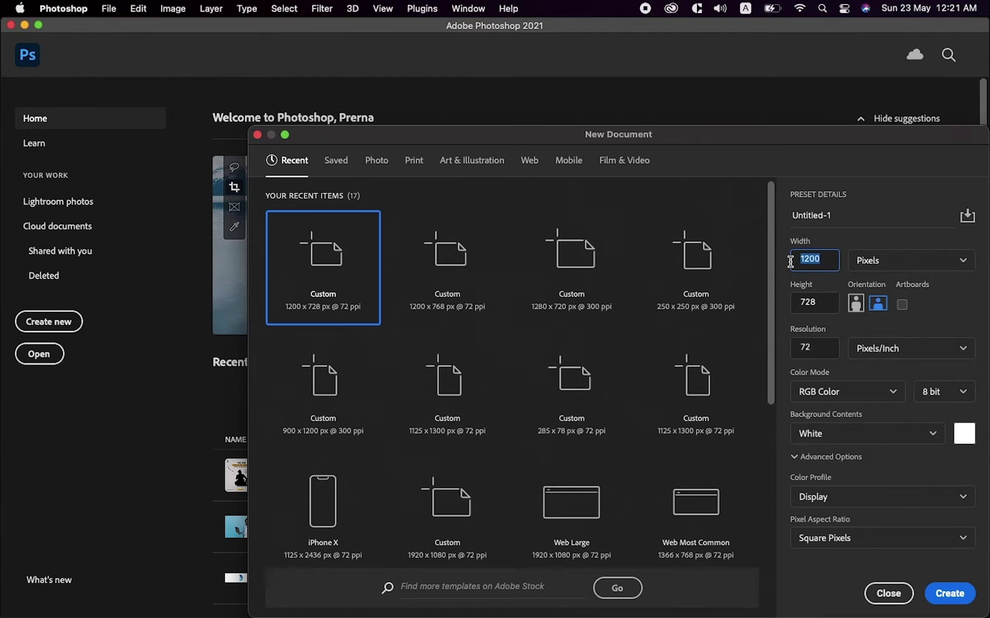
# Step: Create a new document 1500 pixels wide and 1200 pixels high
pyautogui.write('1')
pyautogui.press('Tab')
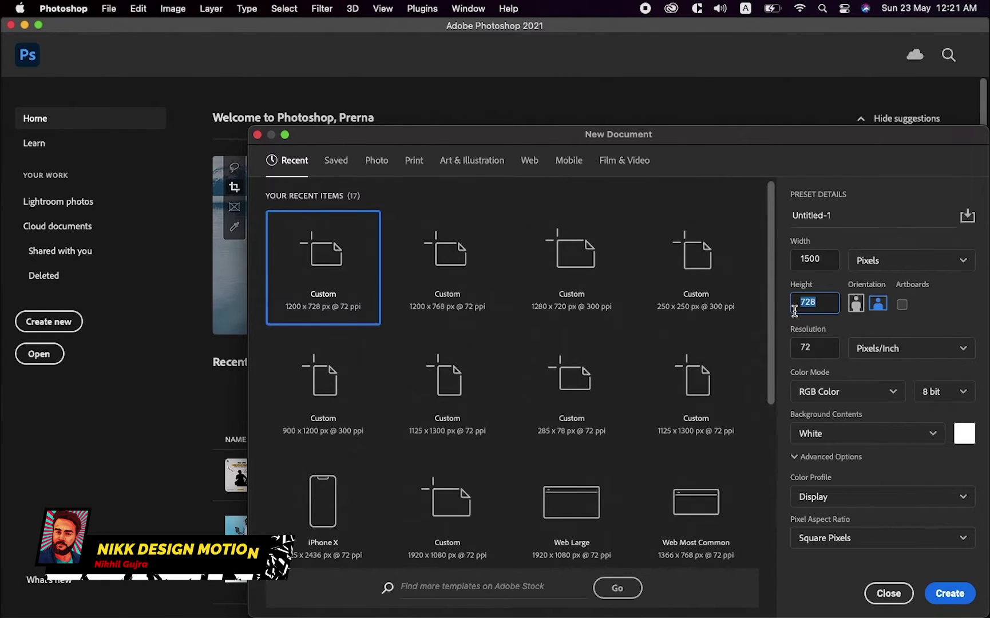
pyautogui.write('1200')
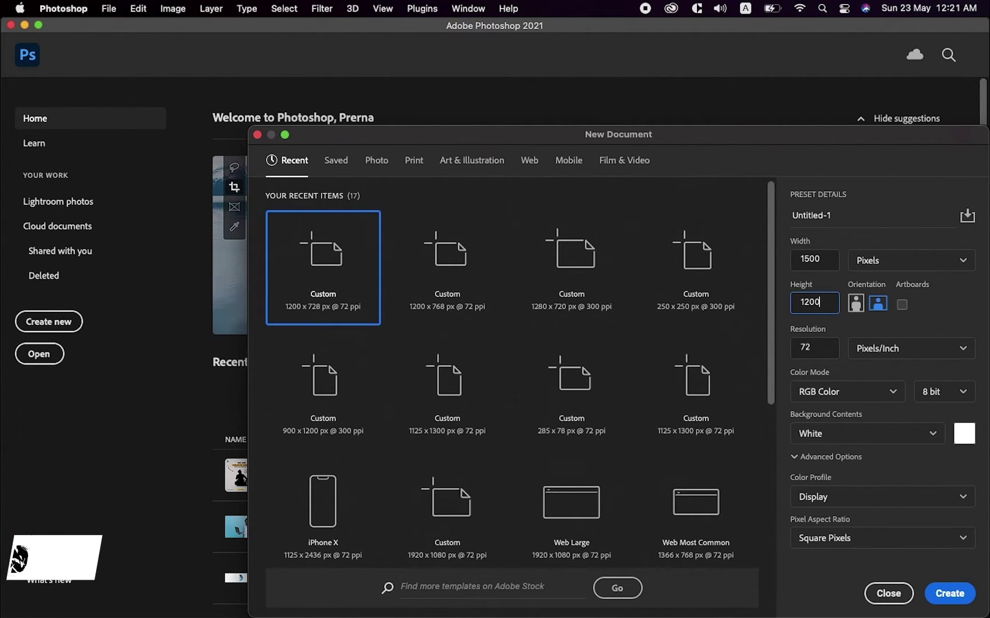
pyautogui.click(964, 593)
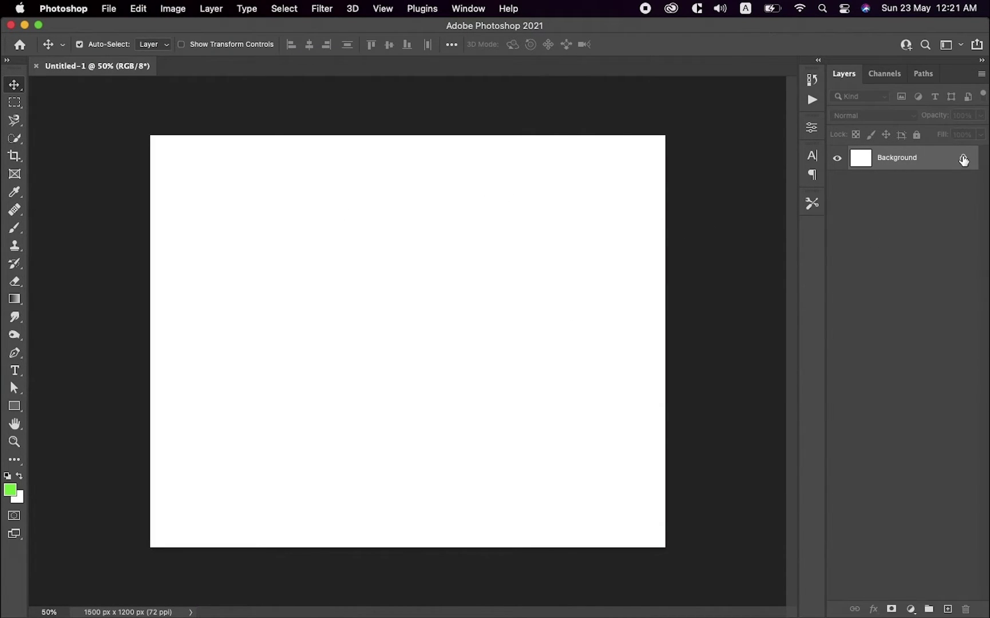
# Step: Unlock the Background layer and rename it BG
pyautogui.click(963, 160)
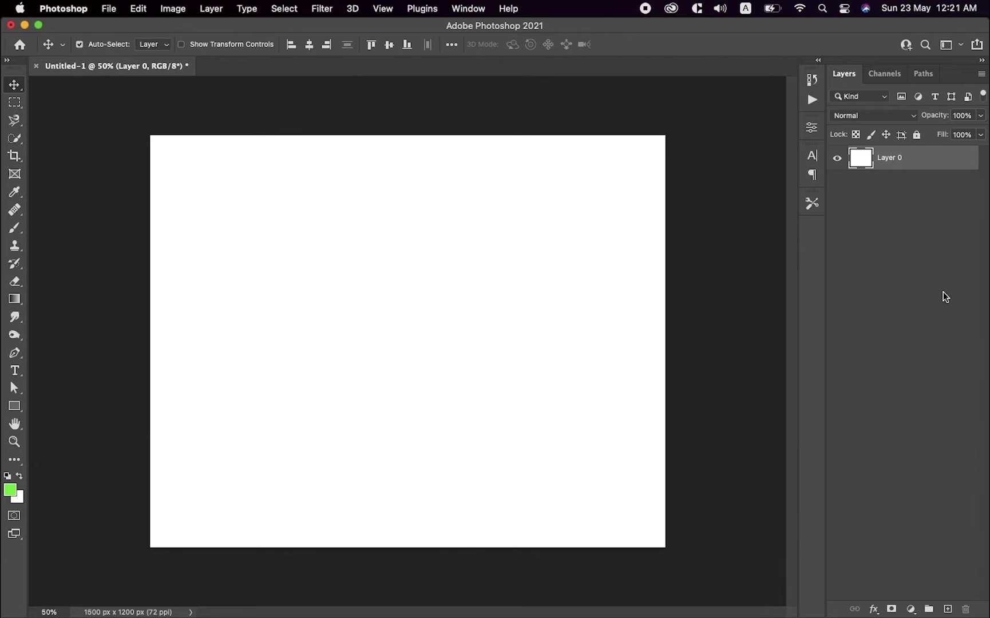
pyautogui.click(887, 161)
pyautogui.doubleClick(888, 158)
pyautogui.write('BG')
pyautogui.press('Return')
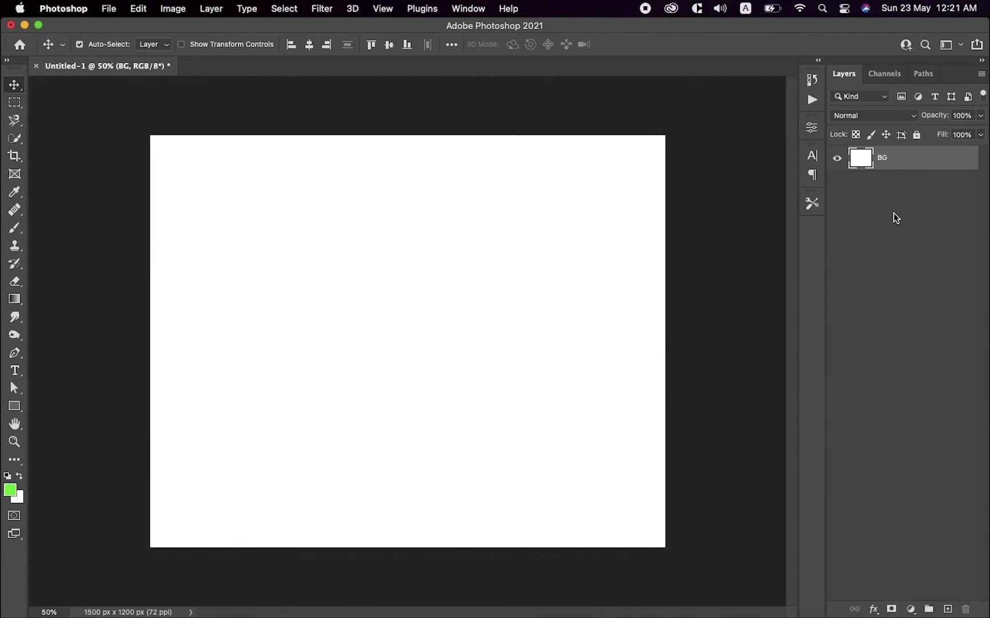
pyautogui.click(893, 213)
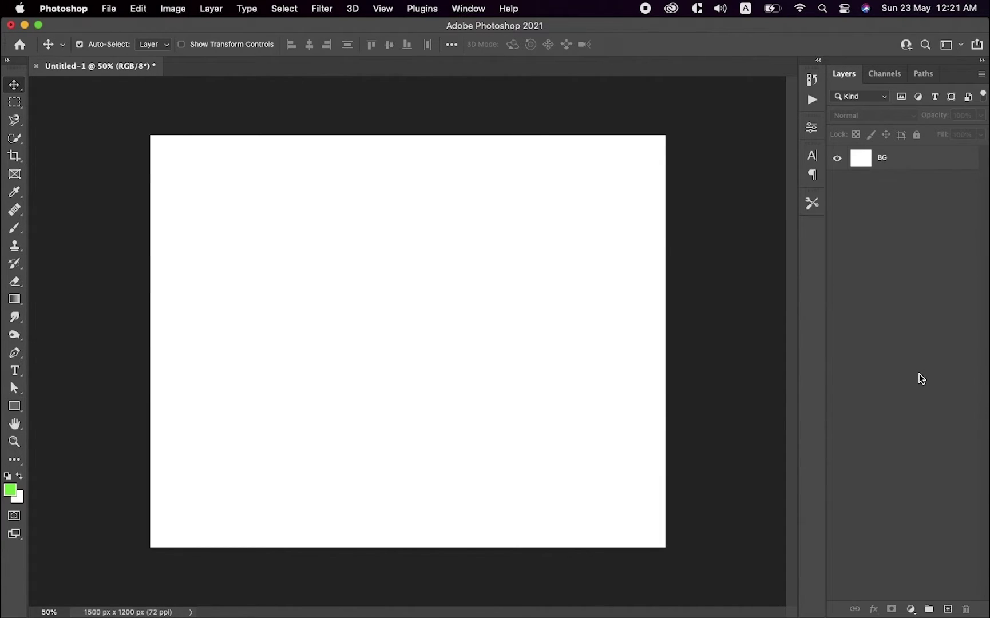
# Step: Add a text layer reading SHADOW on the canvas
pyautogui.press('t')
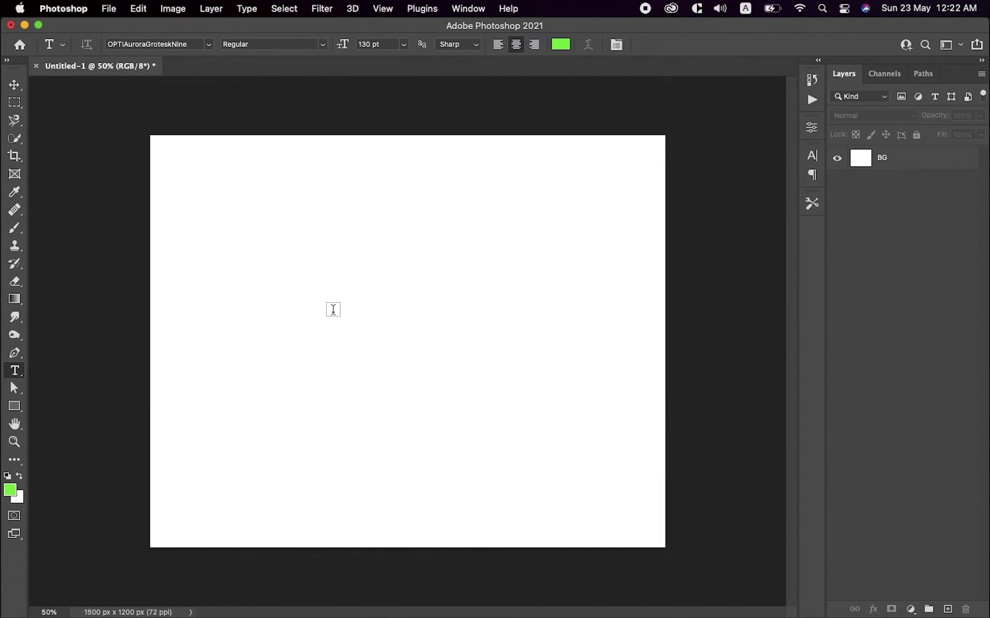
pyautogui.click(323, 307)
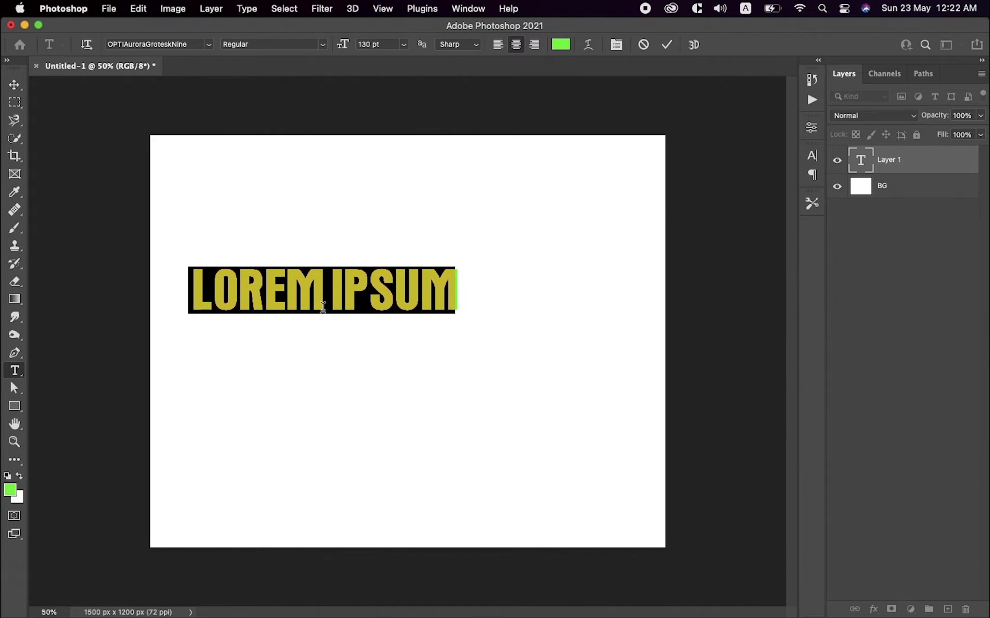
pyautogui.write('SHADOW')
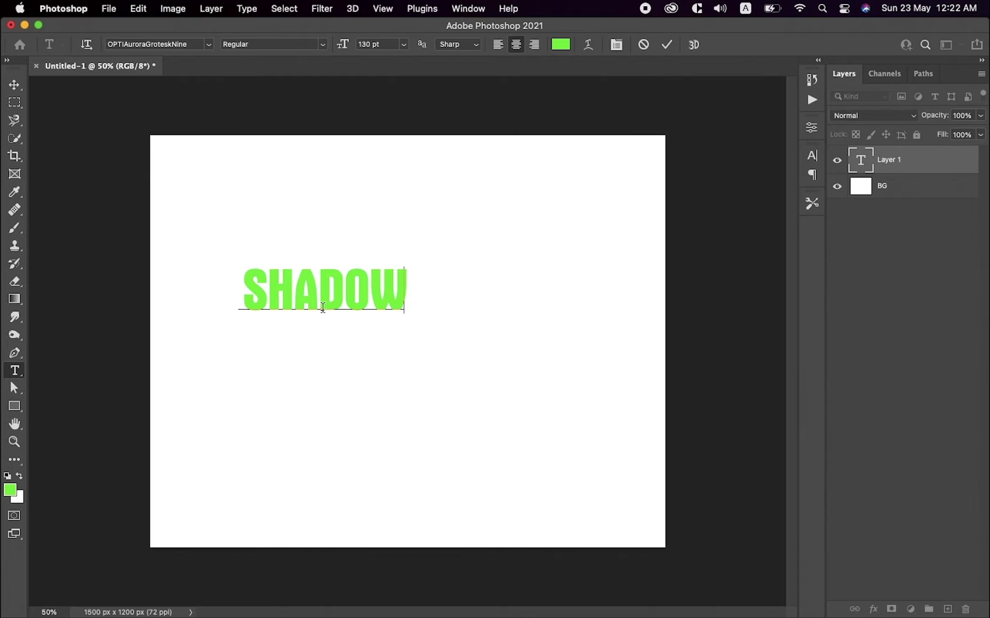
# Step: Center the SHADOW text horizontally and vertically on the canvas
pyautogui.click(14, 84)
pyautogui.click(309, 45)
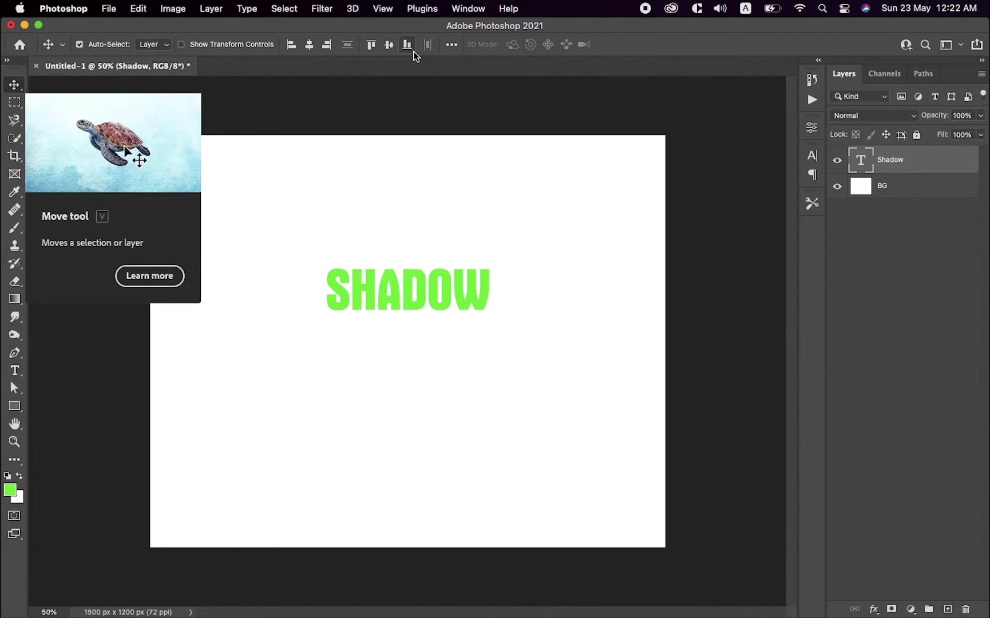
pyautogui.click(389, 45)
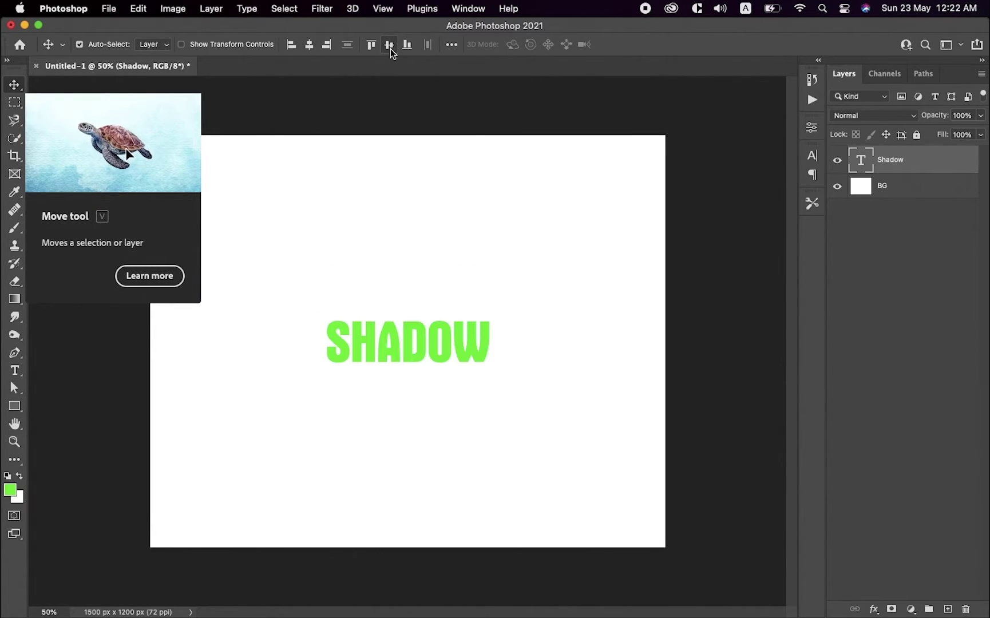
pyautogui.click(416, 118)
# Step: Hide the Shadow text layer and apply a very dark blue Color Overlay (#08060e) to the BG layer
pyautogui.click(442, 188)
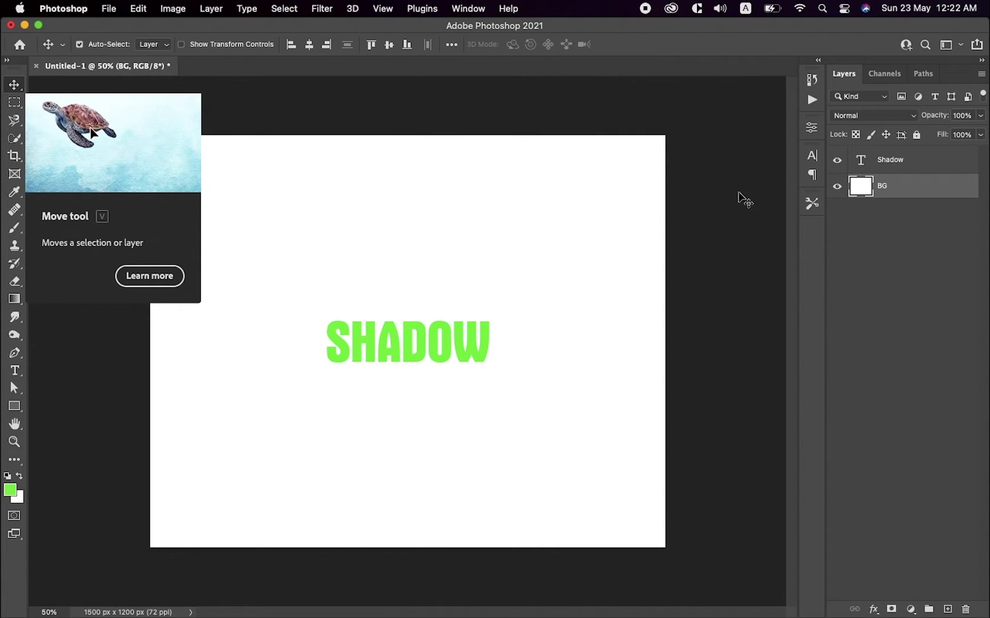
pyautogui.click(838, 160)
pyautogui.doubleClick(914, 186)
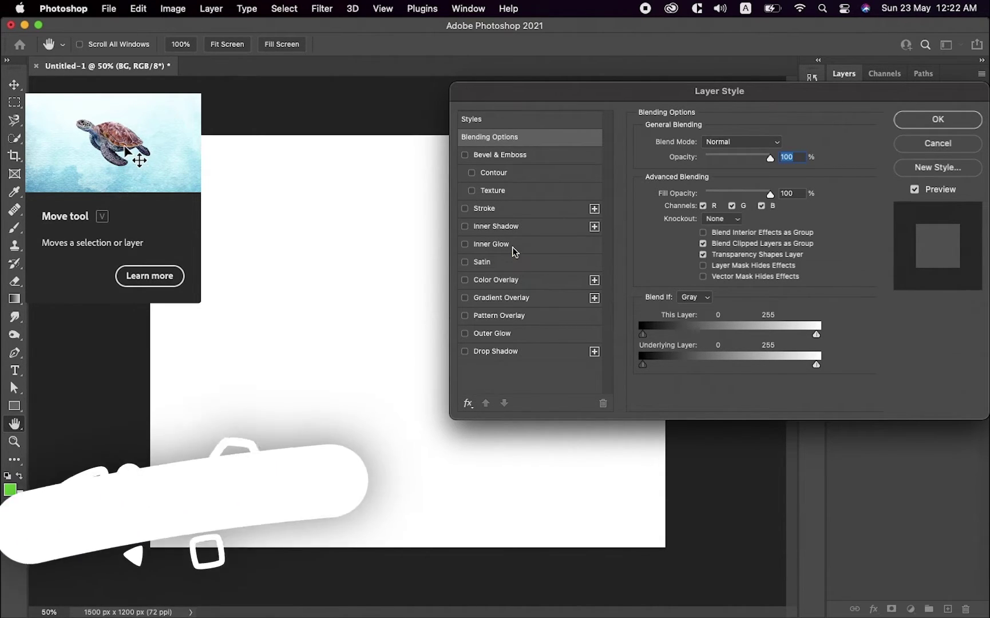
pyautogui.click(500, 280)
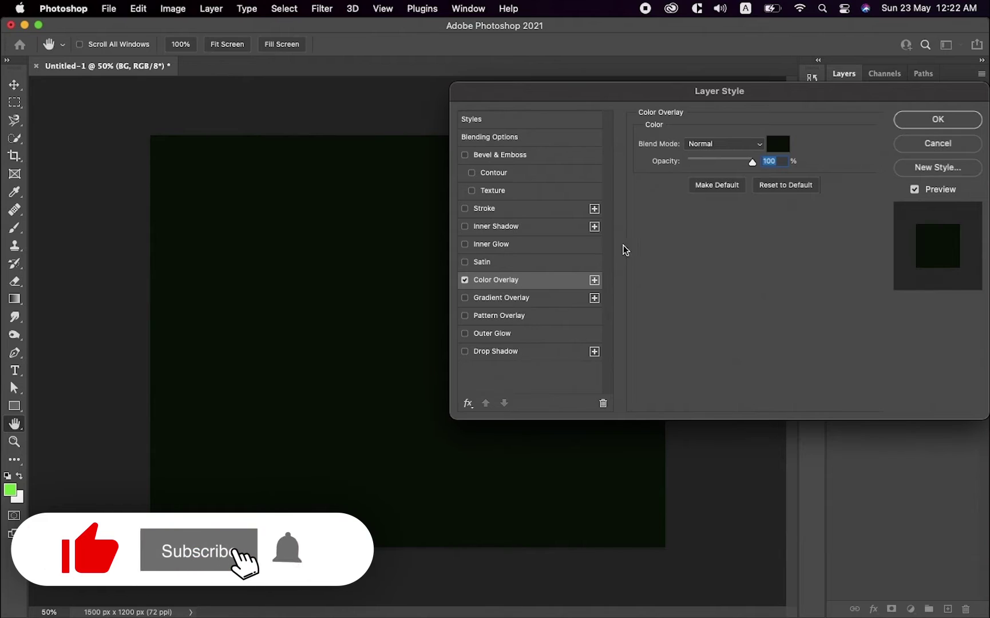
pyautogui.moveTo(749, 91); pyautogui.dragTo(694, 43)
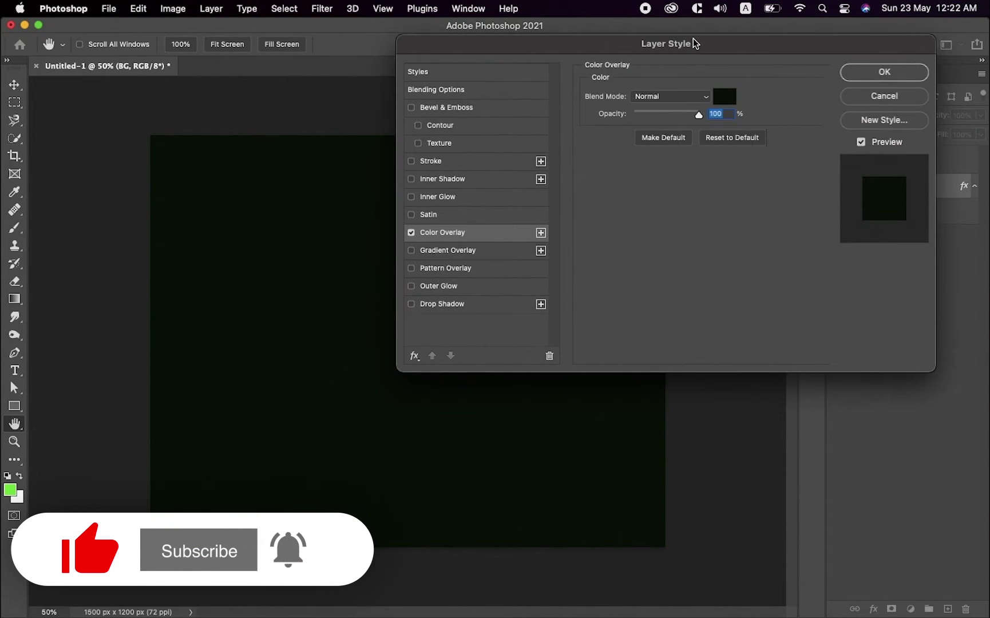
pyautogui.click(732, 97)
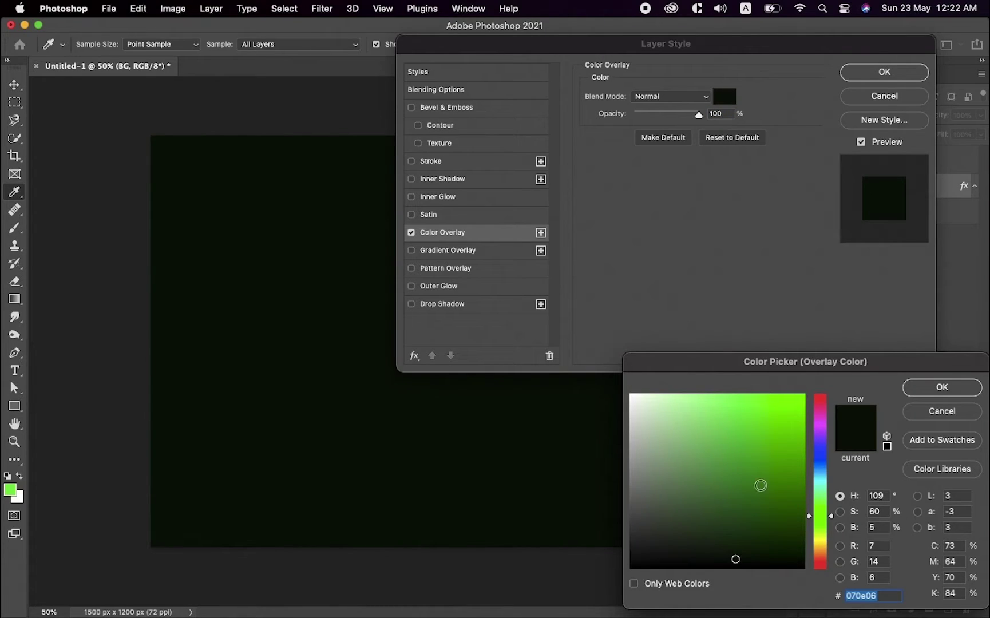
pyautogui.moveTo(824, 517); pyautogui.dragTo(824, 447)
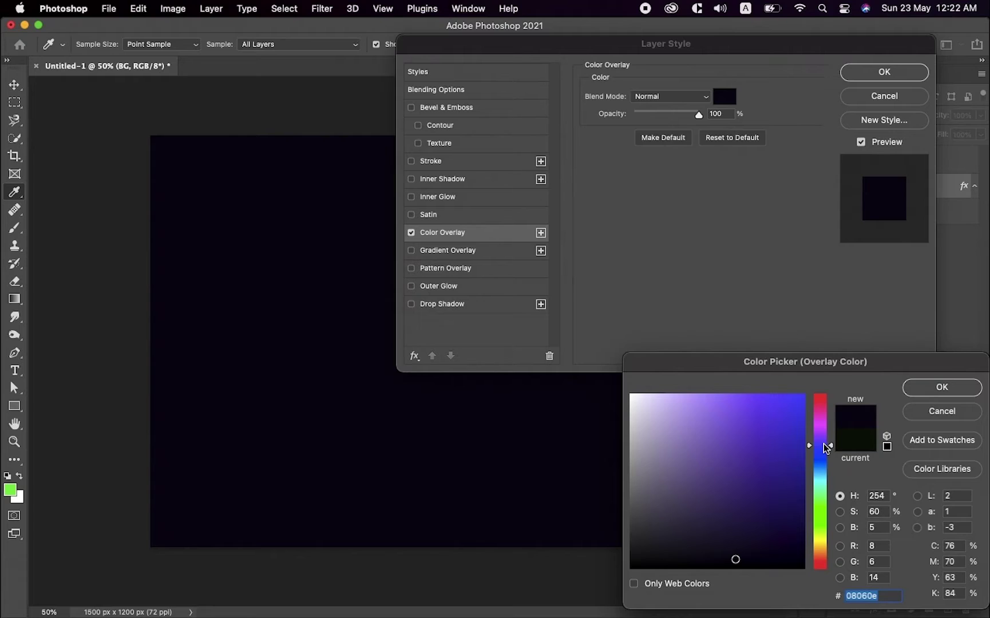
pyautogui.click(942, 387)
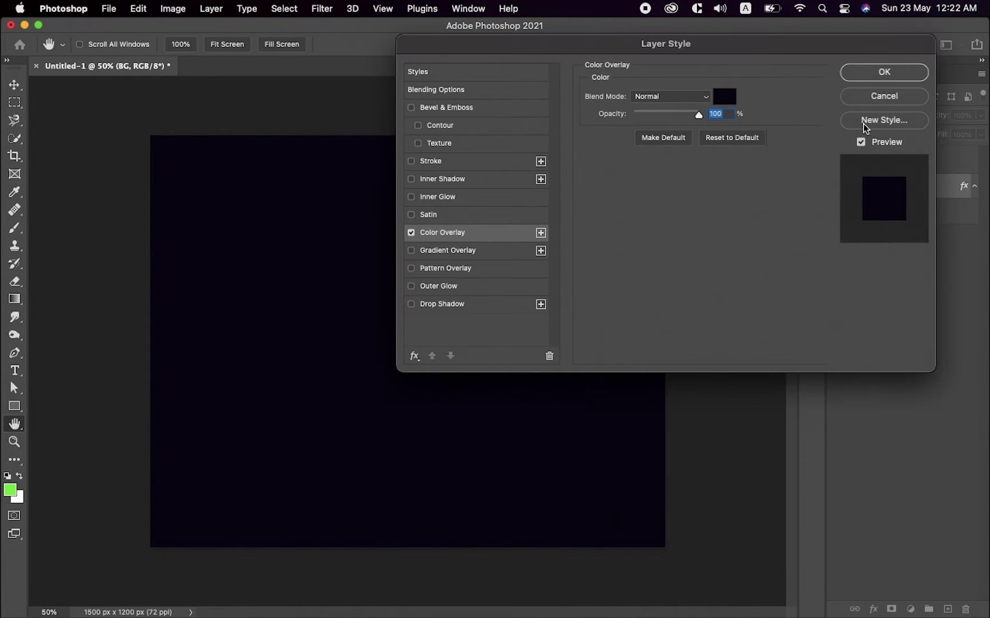
pyautogui.click(877, 74)
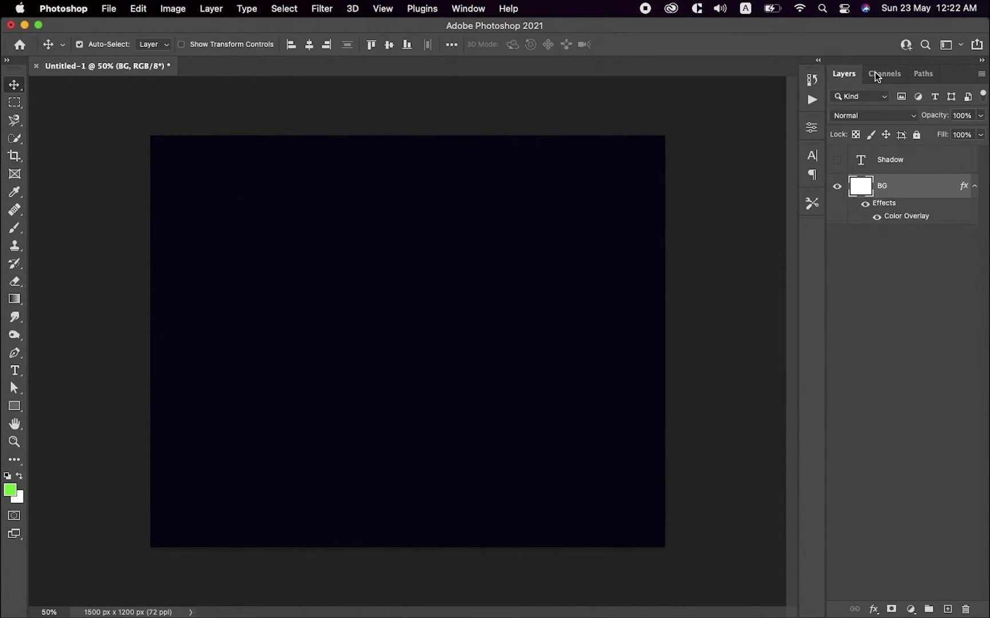
# Step: Show the Shadow text layer again and set its font size to 220 pt
pyautogui.click(837, 160)
pyautogui.click(914, 166)
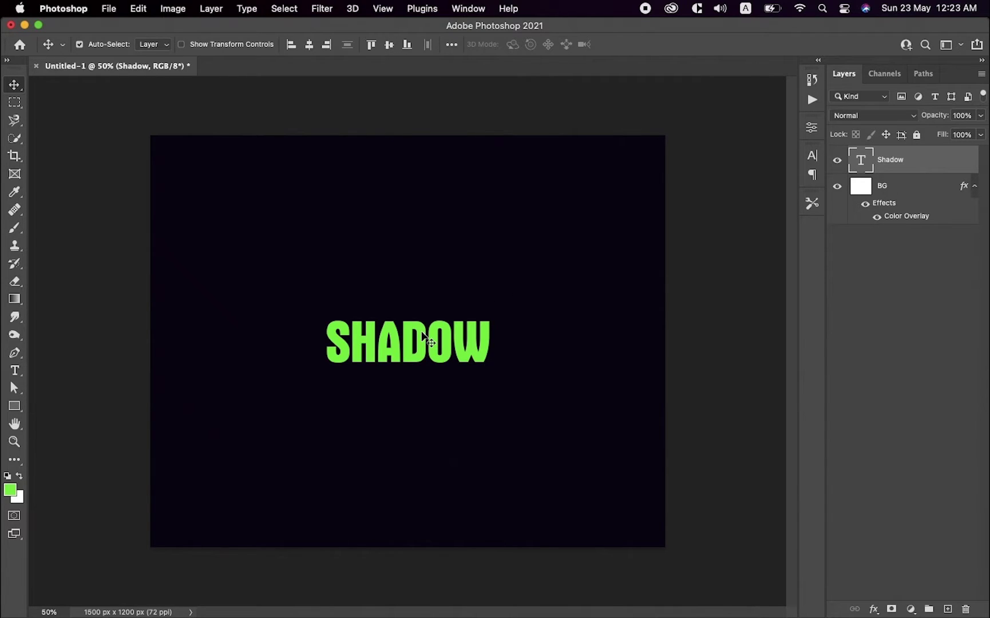
pyautogui.click(812, 156)
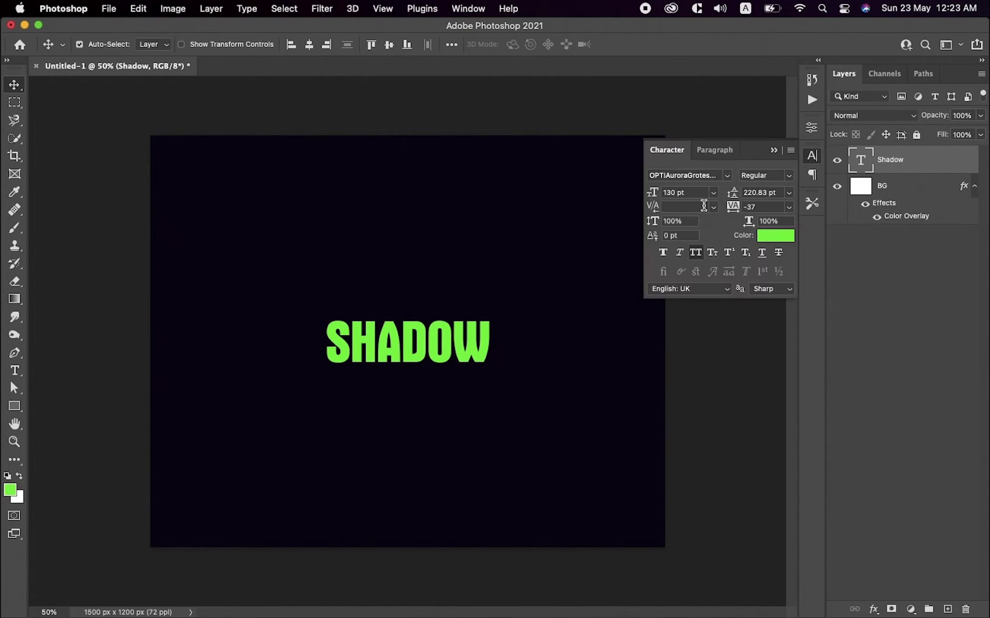
pyautogui.click(686, 191)
pyautogui.write('140')
pyautogui.press('Return')
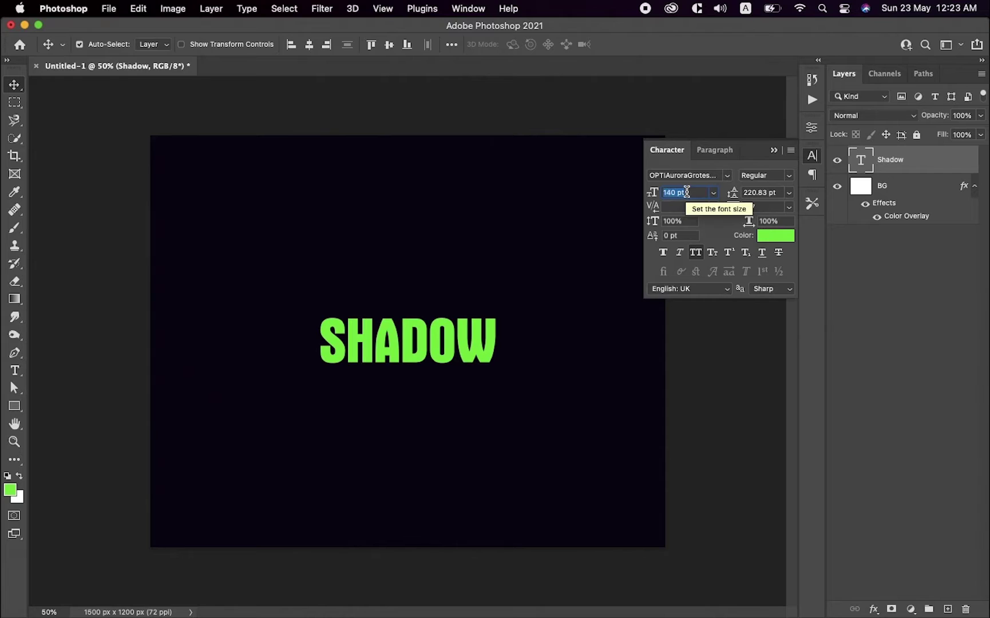
pyautogui.hotkey('shift', 'Up')
pyautogui.hotkey('shift', 'Up')
pyautogui.hotkey('shift', 'Up')
pyautogui.hotkey('shift', 'Up')
pyautogui.hotkey('shift', 'Up')
pyautogui.hotkey('shift', 'Up')
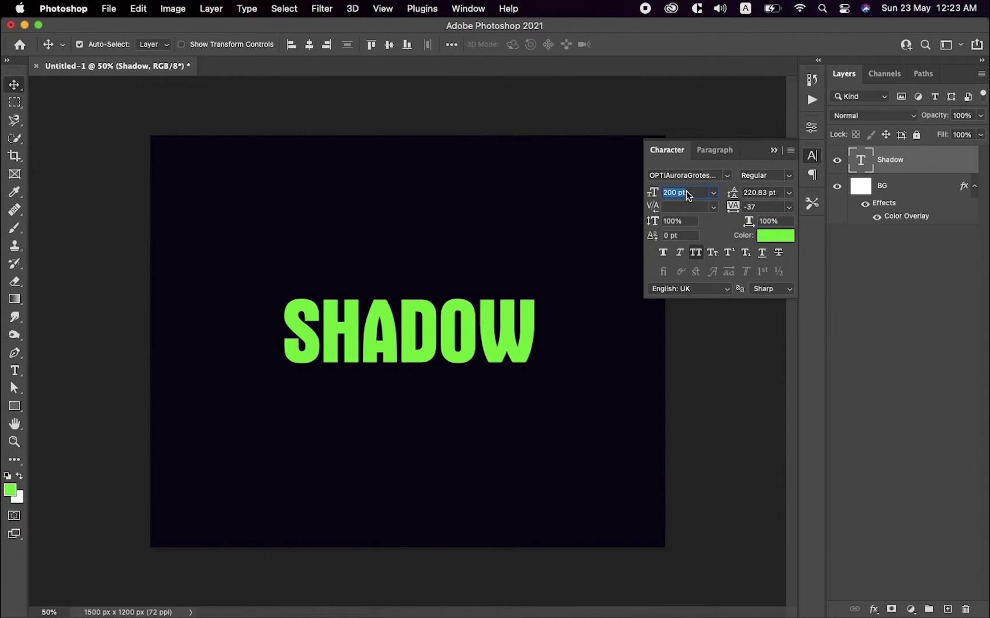
pyautogui.hotkey('shift', 'Up')
pyautogui.hotkey('shift', 'Up')
pyautogui.hotkey('shift', 'Up')
pyautogui.hotkey('shift', 'Down')
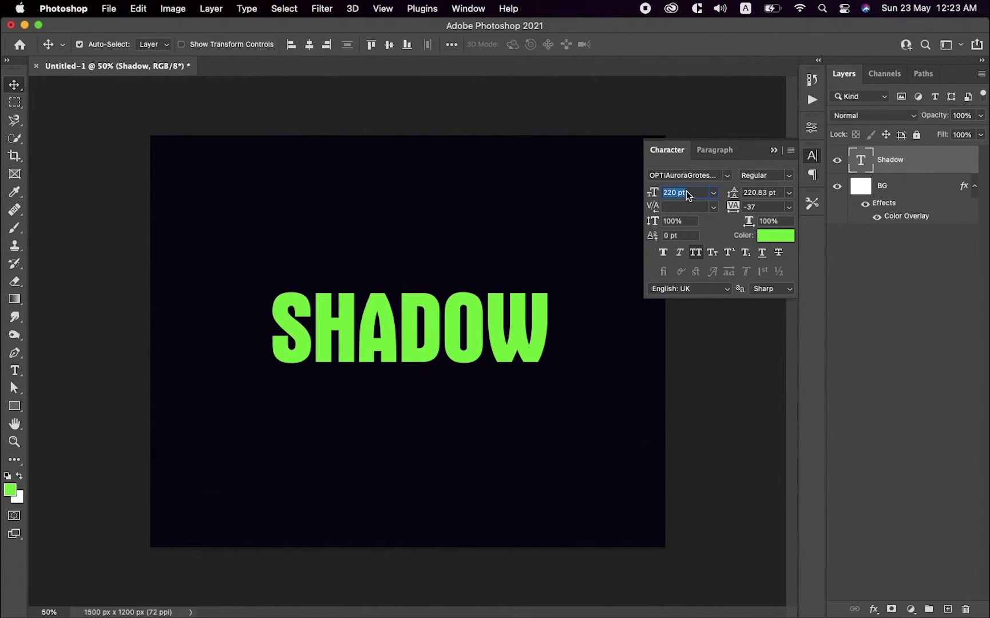
# Step: Duplicate the Shadow text layer and change the copy's text to Effect
pyautogui.click(16, 102)
pyautogui.click(15, 87)
pyautogui.press('super+j')
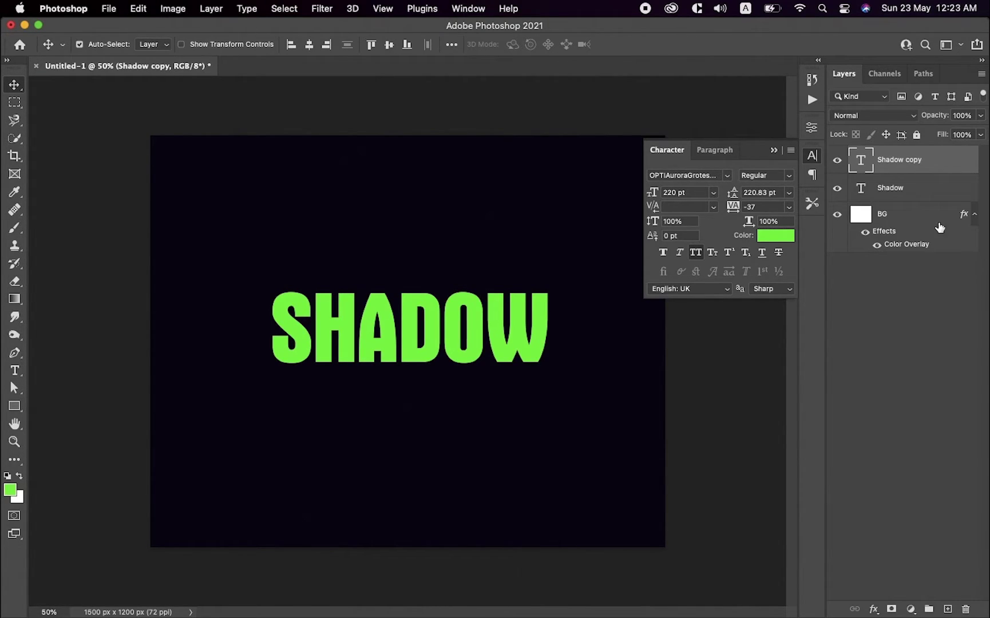
pyautogui.doubleClick(899, 162)
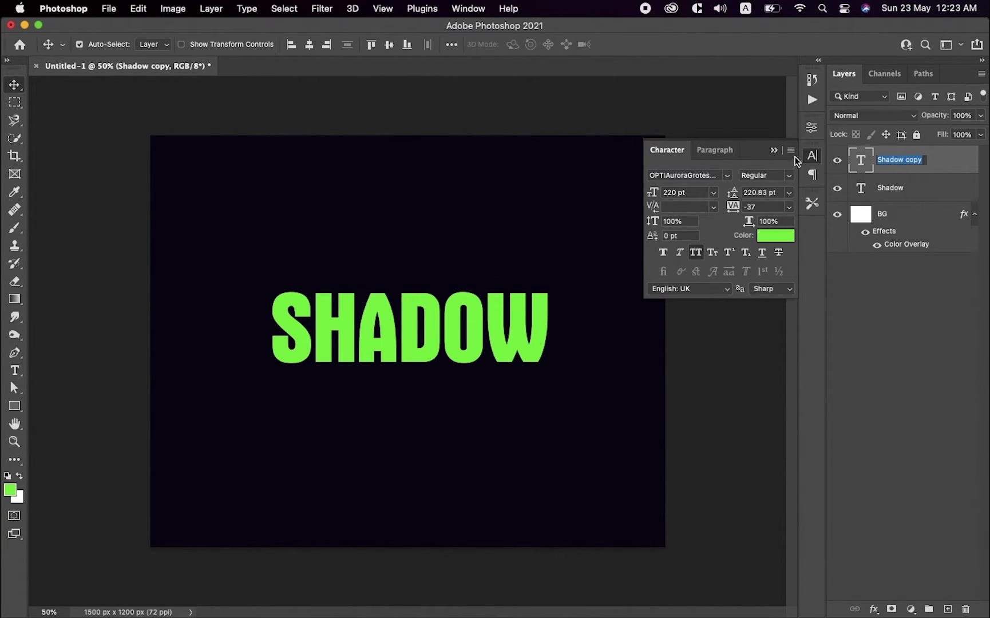
pyautogui.click(772, 152)
pyautogui.click(773, 151)
pyautogui.doubleClick(860, 160)
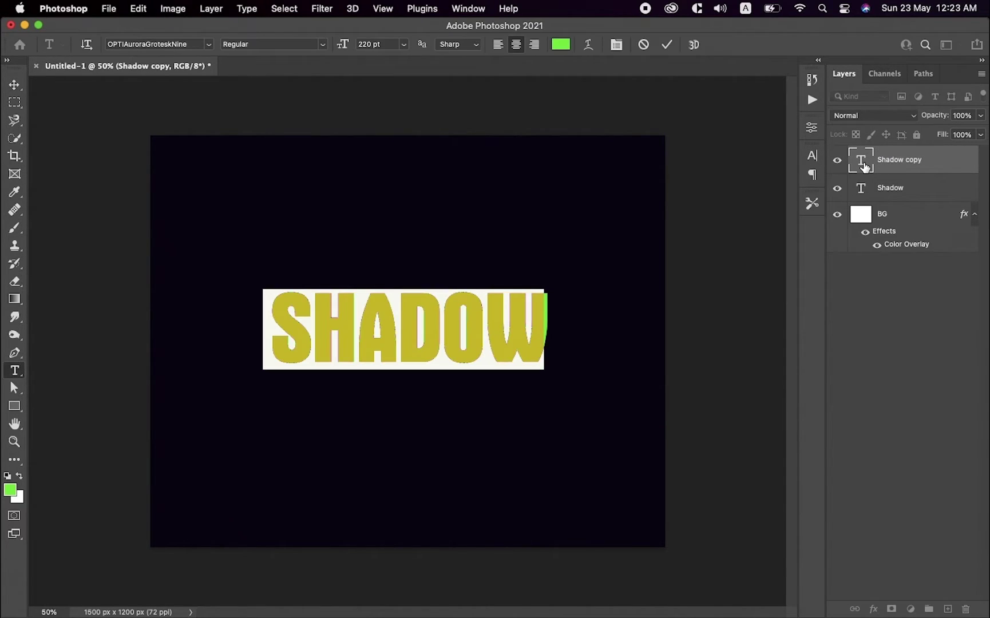
pyautogui.write('Effect')
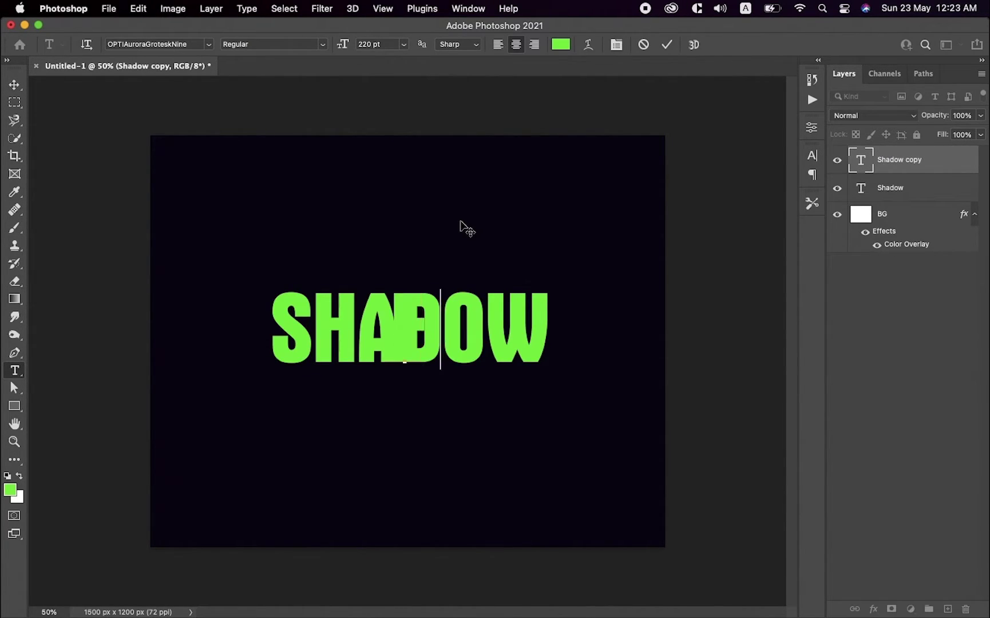
pyautogui.click(14, 84)
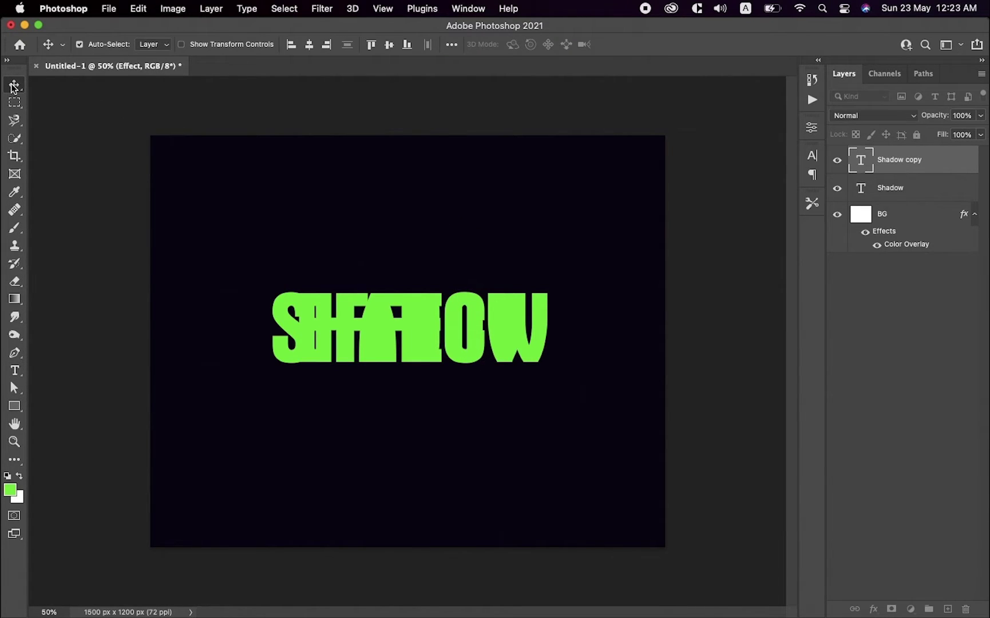
# Step: Center the Effect text on the canvas both ways and center the Shadow text vertically
pyautogui.click(389, 44)
pyautogui.click(309, 44)
pyautogui.click(541, 314)
pyautogui.click(389, 44)
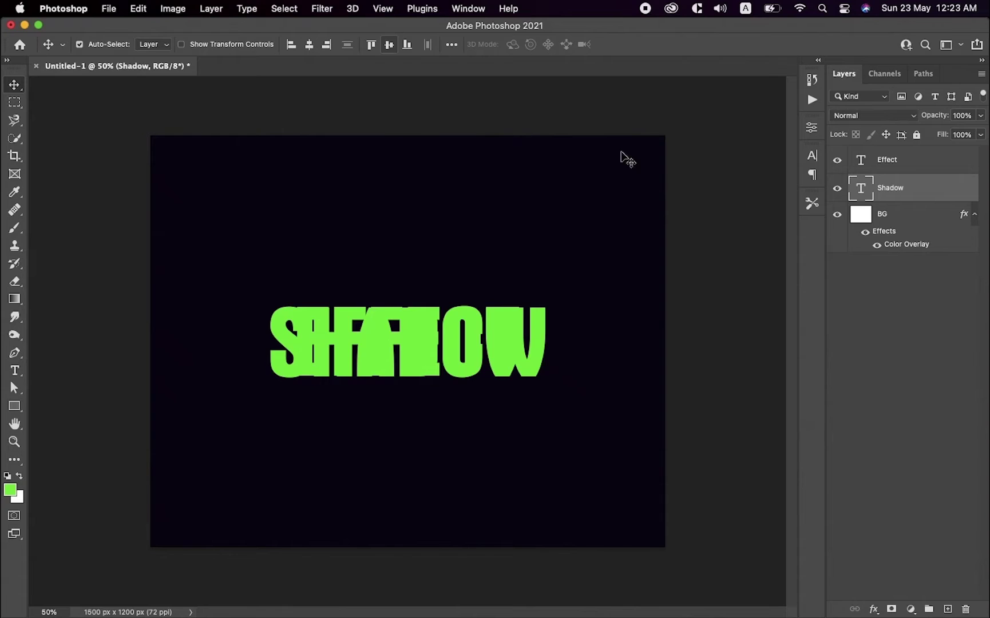
# Step: Nudge the Shadow text up until it sits as a separate line just above the Effect text
pyautogui.click(934, 162)
pyautogui.click(926, 186)
pyautogui.hotkey('shift', 'Up')
pyautogui.hotkey('shift', 'Up')
pyautogui.hotkey('shift', 'Up')
pyautogui.hotkey('shift', 'Up')
pyautogui.hotkey('shift', 'Up')
pyautogui.hotkey('shift', 'Up')
pyautogui.hotkey('shift', 'Up')
pyautogui.hotkey('shift', 'Up')
pyautogui.hotkey('shift', 'Up')
pyautogui.hotkey('shift', 'Up')
pyautogui.hotkey('shift', 'Up')
pyautogui.hotkey('shift', 'Up')
pyautogui.hotkey('shift', 'Up')
pyautogui.hotkey('shift', 'Up')
pyautogui.hotkey('shift', 'Up')
pyautogui.hotkey('shift', 'Up')
pyautogui.hotkey('shift', 'Up')
pyautogui.hotkey('shift', 'Up')
pyautogui.hotkey('shift', 'Up')
pyautogui.hotkey('shift', 'Up')
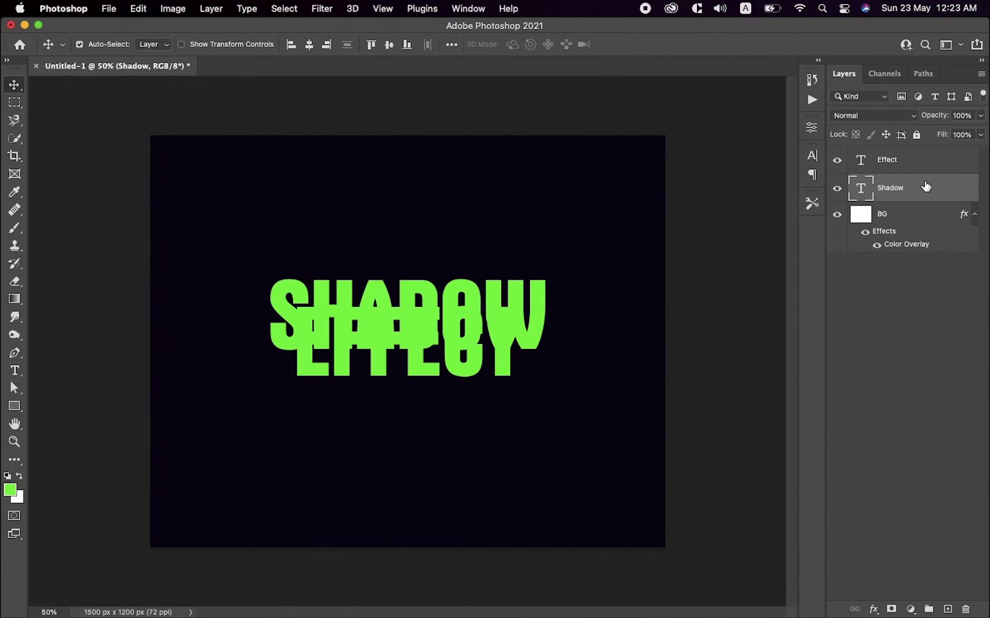
pyautogui.hotkey('shift', 'Down')
pyautogui.hotkey('shift', 'Down')
pyautogui.hotkey('shift', 'Down')
pyautogui.hotkey('shift', 'Down')
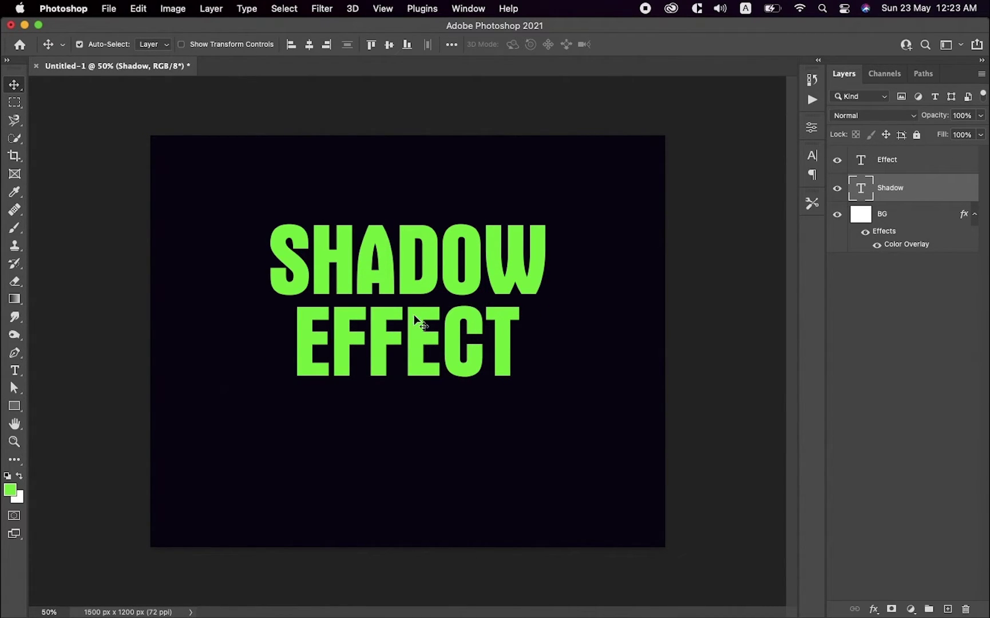
# Step: Move the Shadow and Effect text lines down together to the middle of the canvas
pyautogui.click(414, 319)
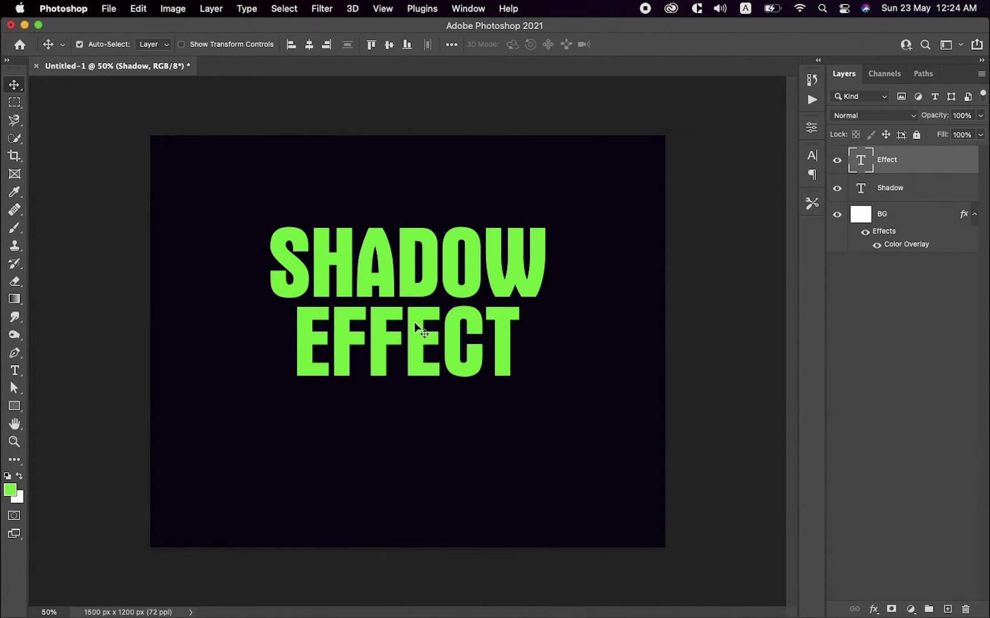
pyautogui.keyDown('shift'); pyautogui.click(429, 280); pyautogui.keyUp('shift')
pyautogui.moveTo(429, 280); pyautogui.dragTo(428, 317)
pyautogui.click(582, 391)
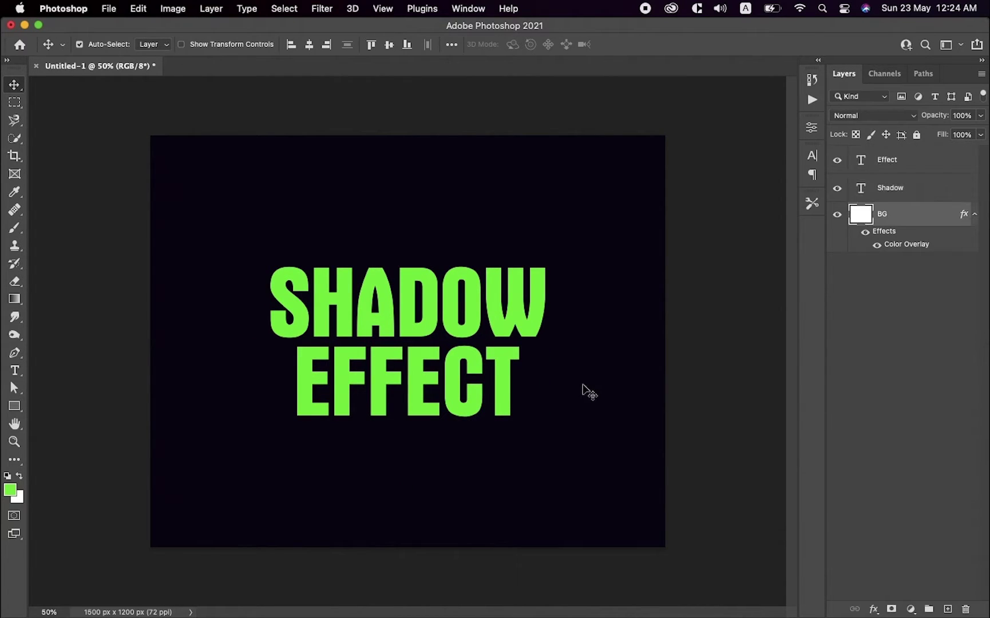
pyautogui.click(411, 370)
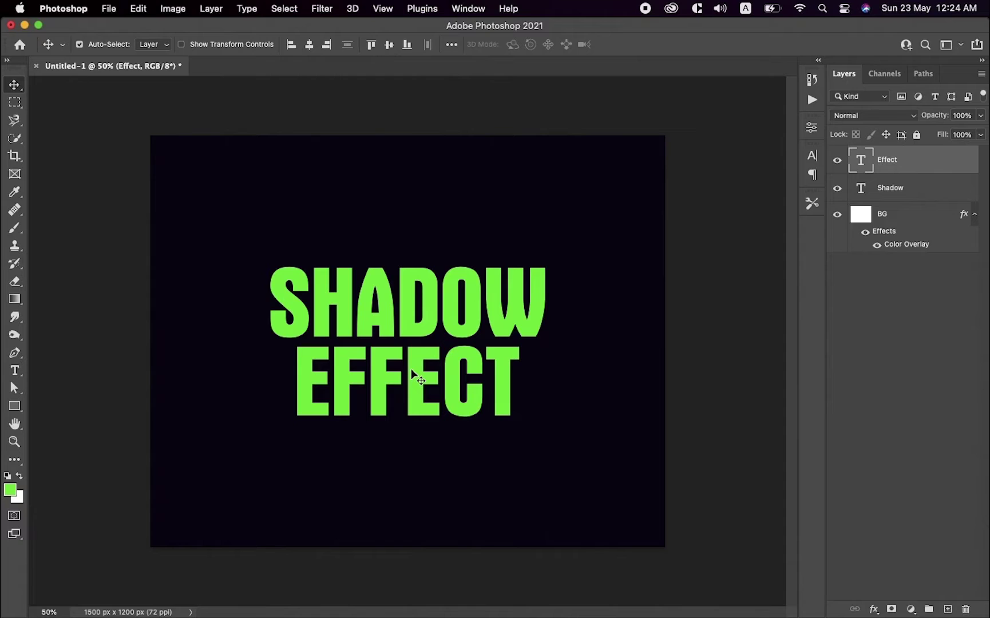
# Step: Change the font of the Effect text to Open Sans Regular
pyautogui.doubleClick(411, 368)
pyautogui.click(210, 44)
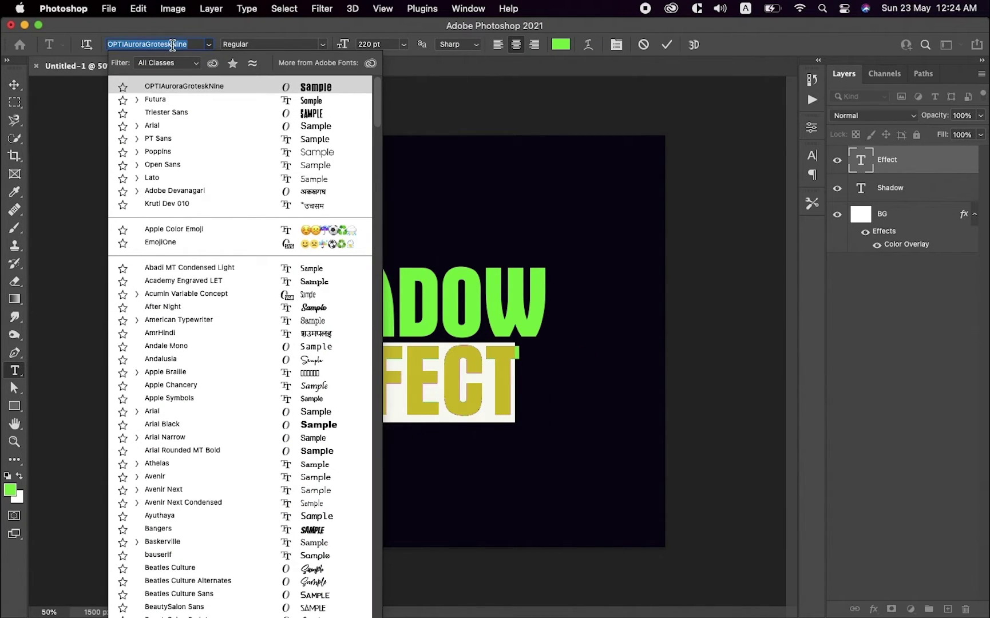
pyautogui.write('open')
pyautogui.click(220, 113)
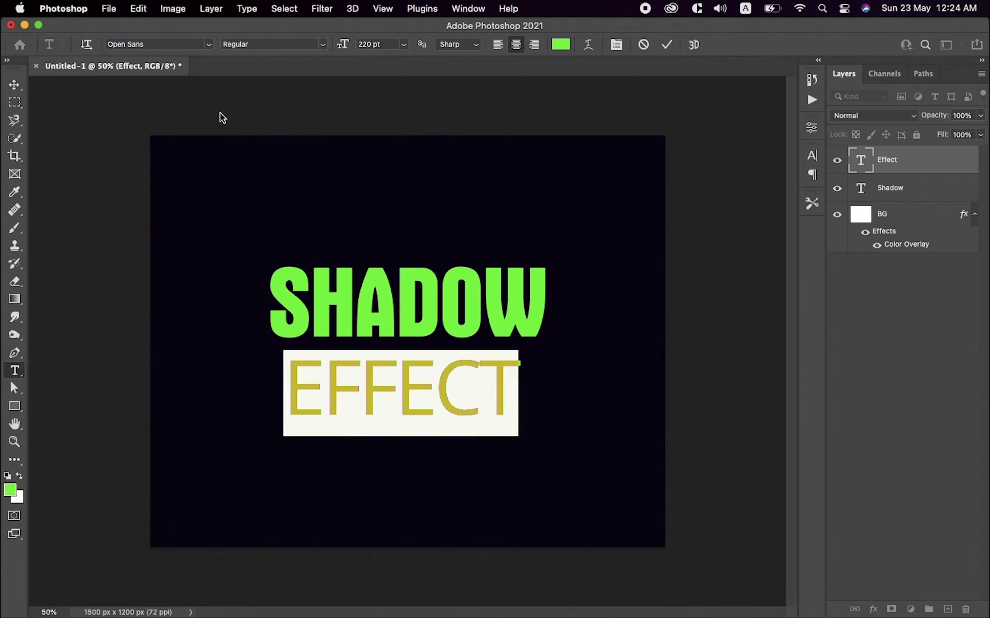
pyautogui.click(16, 86)
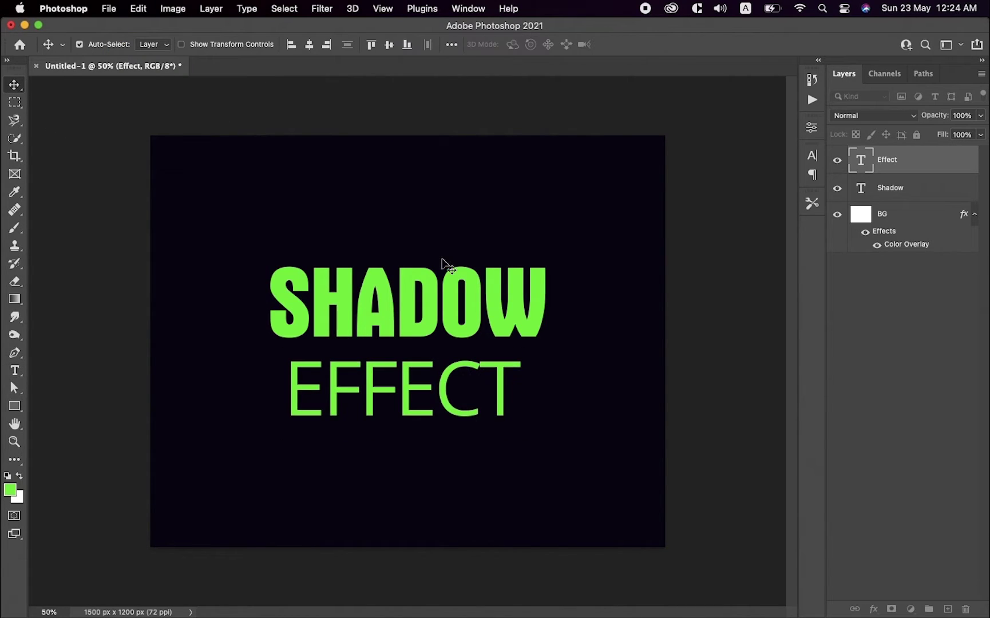
# Step: Widen the letter spacing of the Effect text by setting its tracking to 60
pyautogui.click(812, 155)
pyautogui.click(789, 207)
pyautogui.click(752, 305)
pyautogui.click(763, 211)
pyautogui.scroll(15, 762, 210)
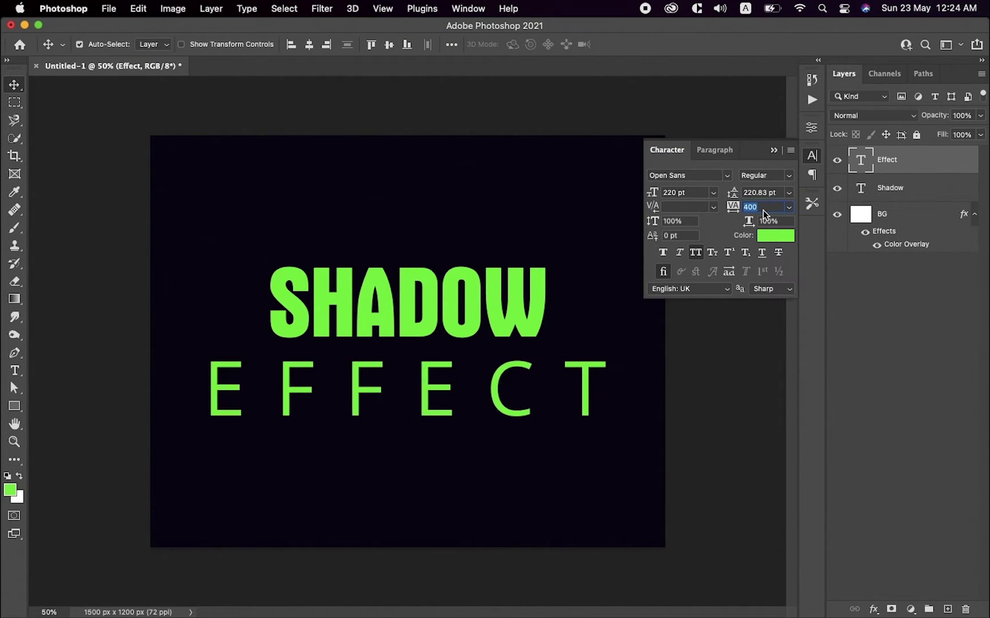
pyautogui.scroll(-10, 764, 210)
pyautogui.scroll(-3, 764, 210)
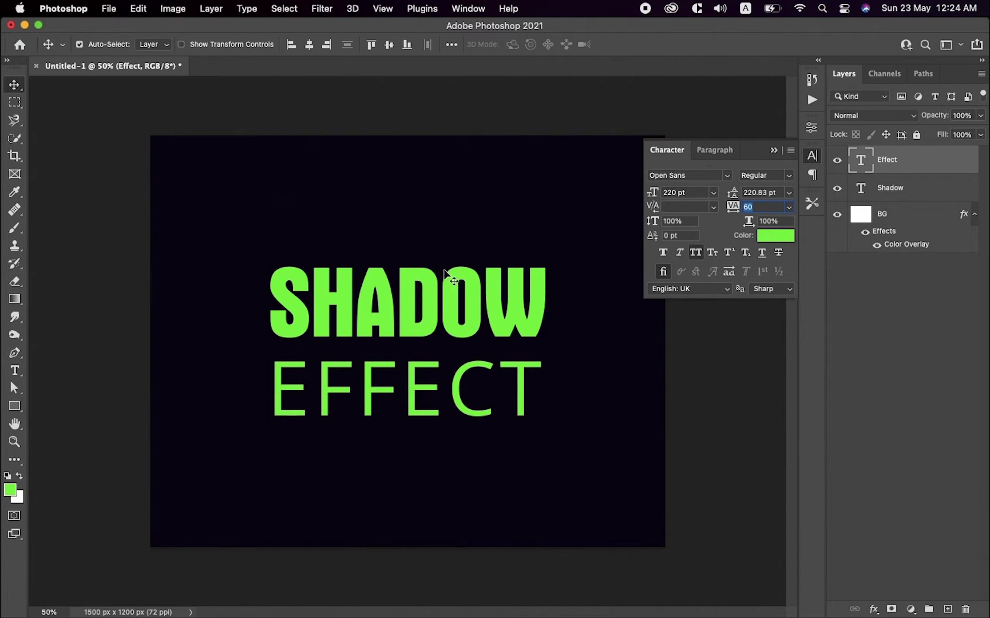
# Step: Scale the Effect text vertically to 140% and make it faux bold
pyautogui.click(687, 223)
pyautogui.scroll(4, 688, 224)
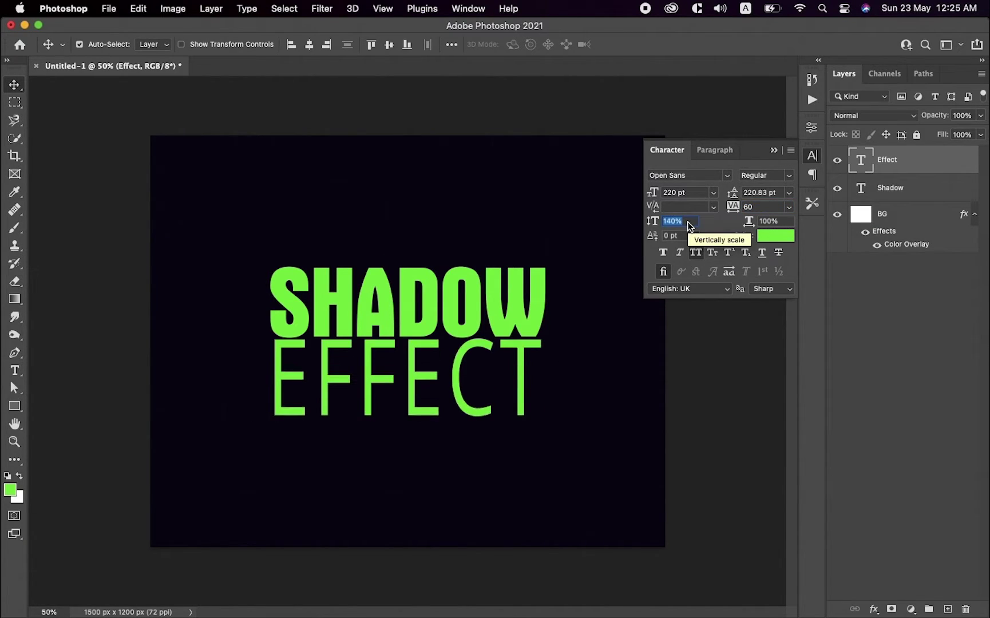
pyautogui.click(663, 254)
pyautogui.click(812, 156)
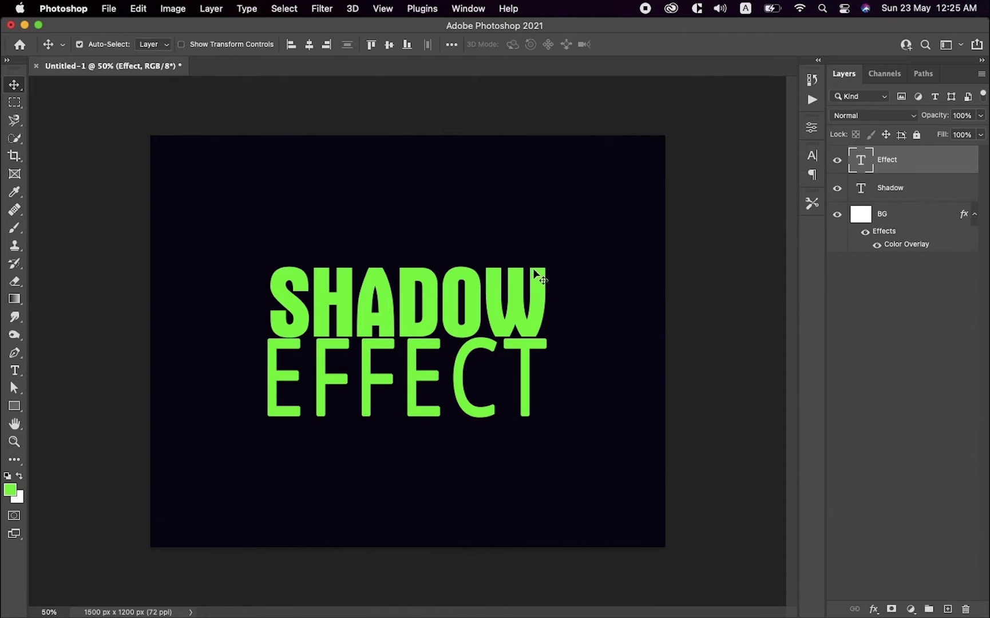
# Step: Nudge the Effect text down to leave a small gap below the Shadow text
pyautogui.press('Up')
pyautogui.press('Up')
pyautogui.hotkey('shift', 'Down')
pyautogui.hotkey('shift', 'Down')
pyautogui.hotkey('shift', 'Down')
# Step: Select the Shadow and Effect text together, move them up slightly, and deselect them
pyautogui.keyDown('shift'); pyautogui.click(431, 314); pyautogui.keyUp('shift')
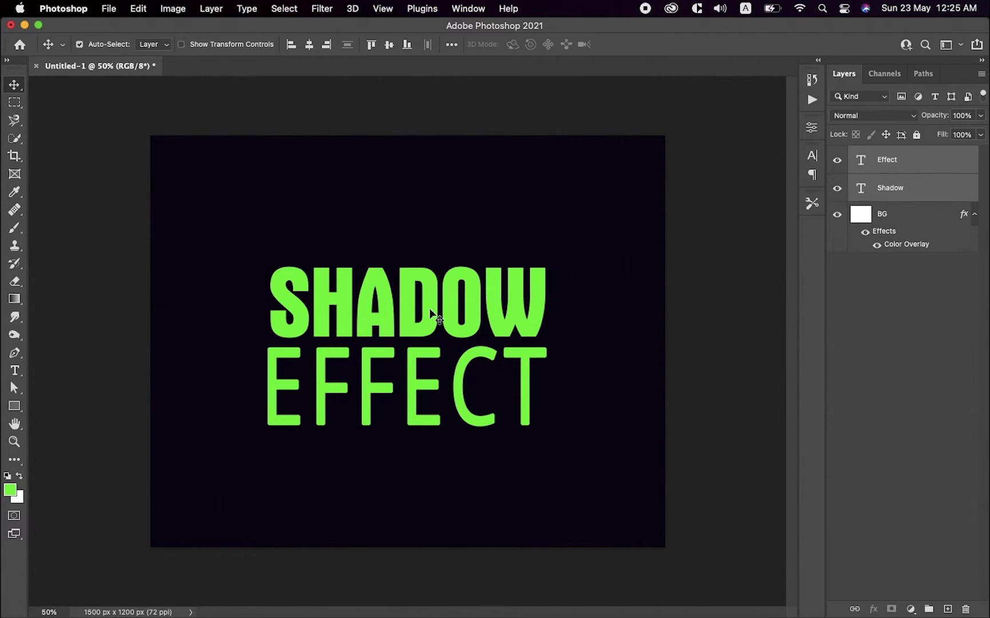
pyautogui.moveTo(430, 314)
pyautogui.mouseDown()
pyautogui.moveTo(428, 292)
pyautogui.moveTo(430, 305)
pyautogui.mouseUp()
pyautogui.click(719, 362)
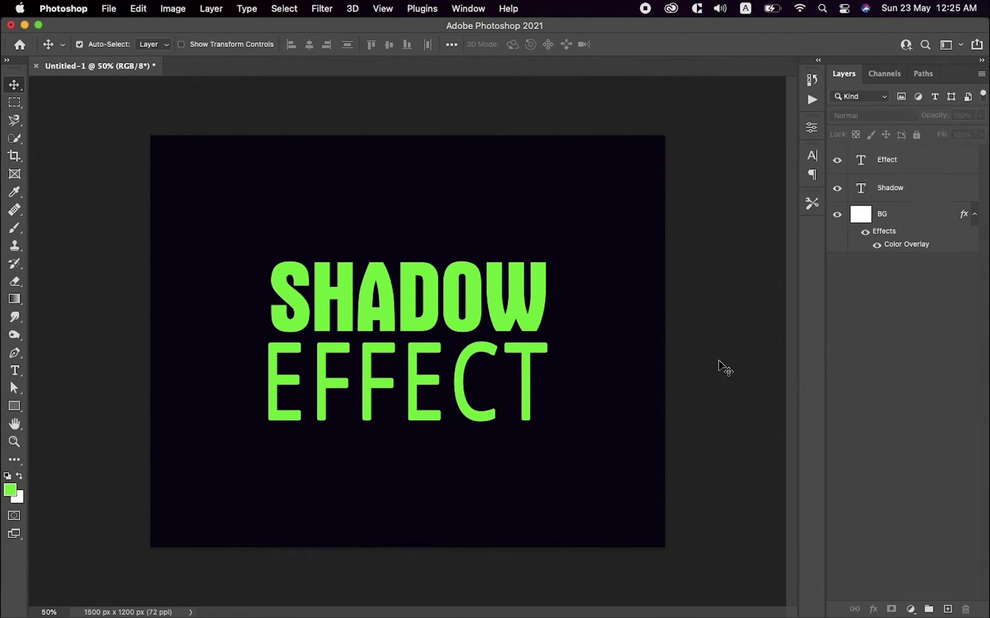
pyautogui.click(931, 195)
pyautogui.doubleClick(931, 194)
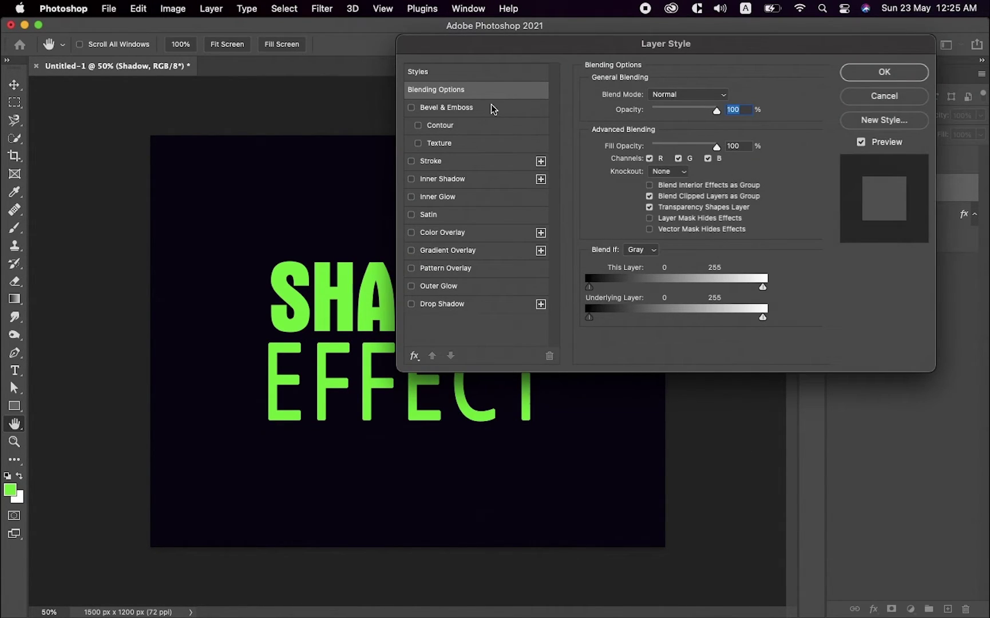
pyautogui.click(410, 232)
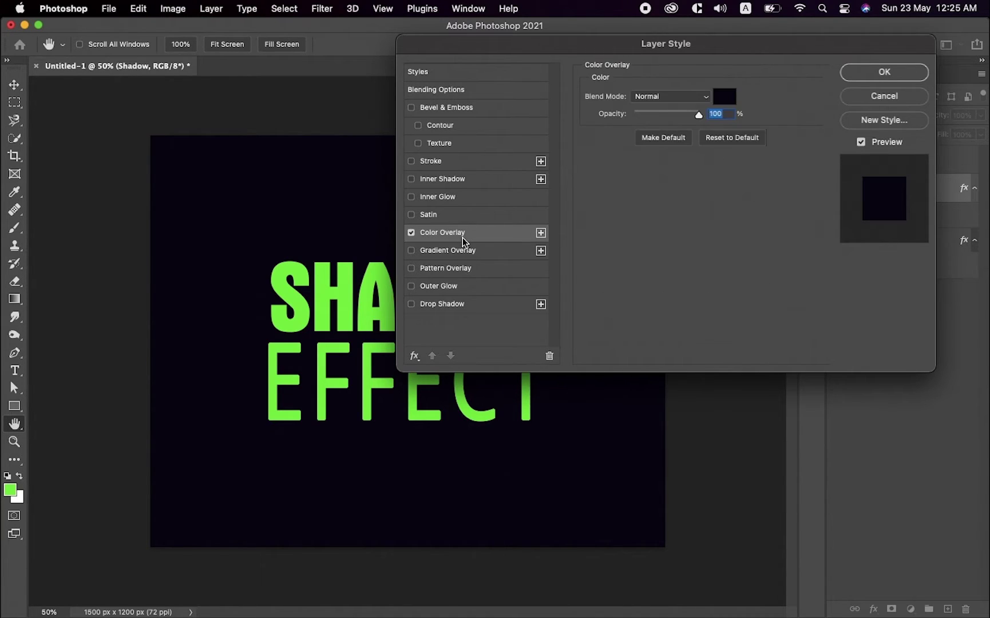
pyautogui.click(410, 232)
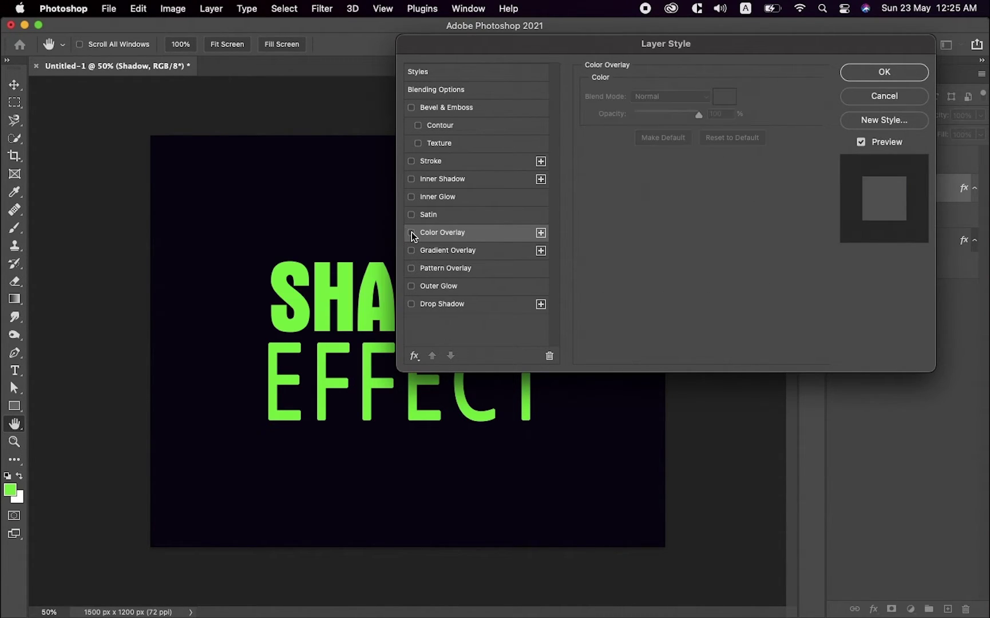
pyautogui.click(436, 304)
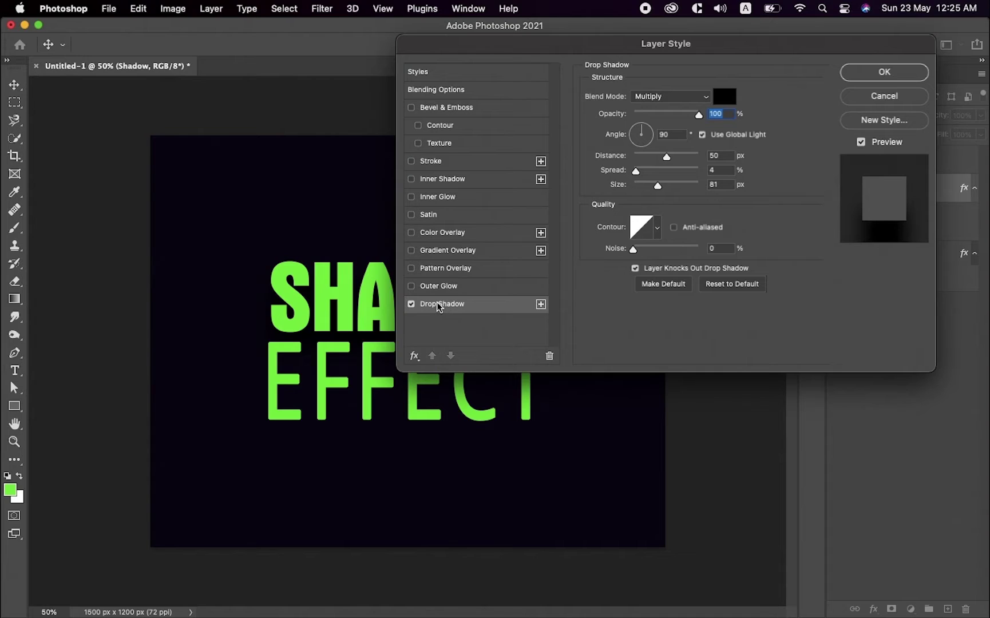
pyautogui.moveTo(625, 44); pyautogui.dragTo(709, 28)
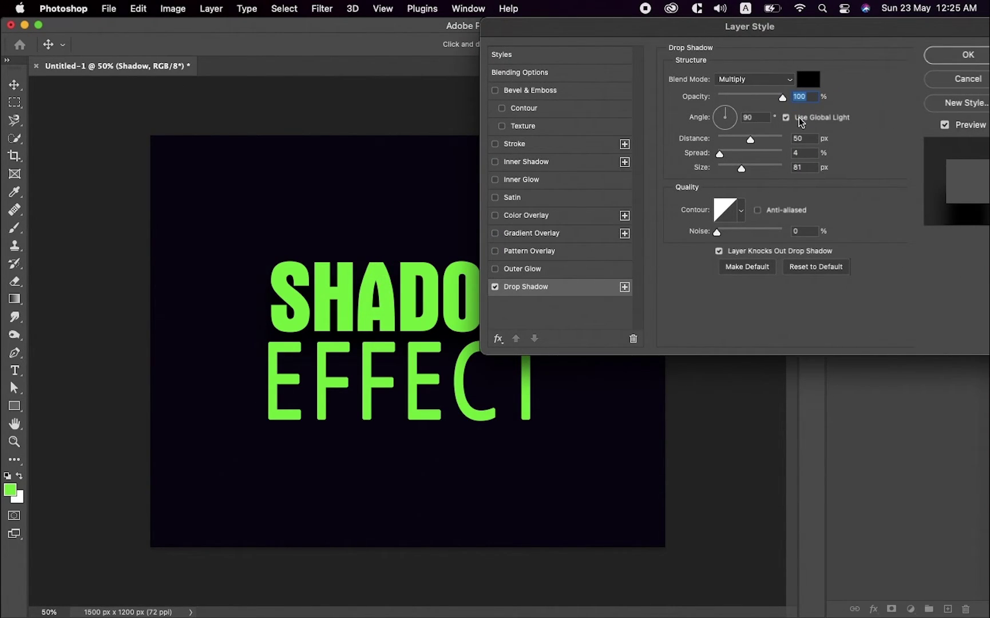
pyautogui.click(787, 81)
pyautogui.click(788, 81)
pyautogui.moveTo(750, 139); pyautogui.dragTo(765, 140)
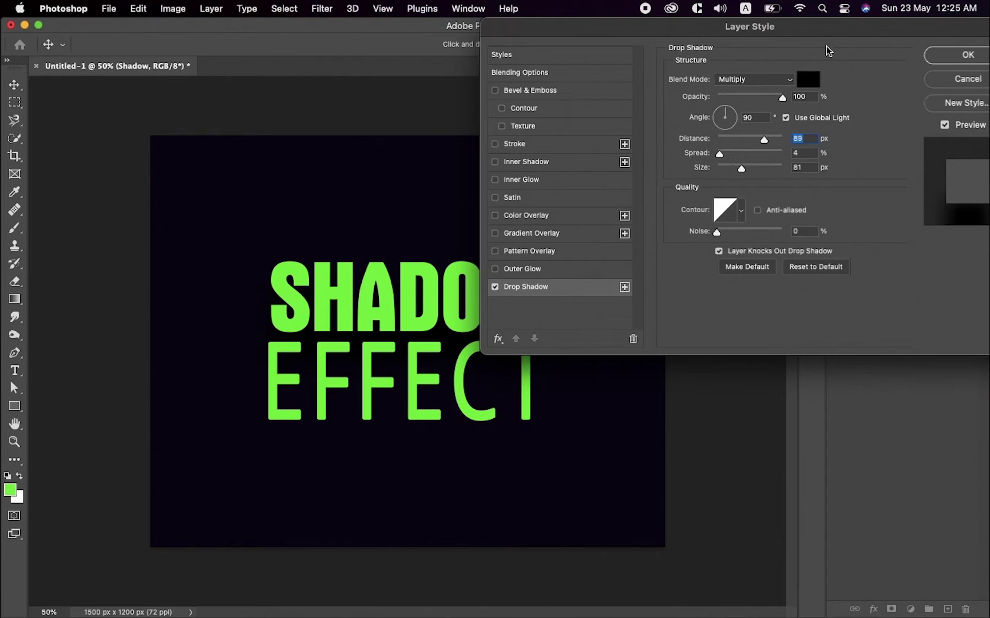
pyautogui.moveTo(840, 30); pyautogui.dragTo(728, 14)
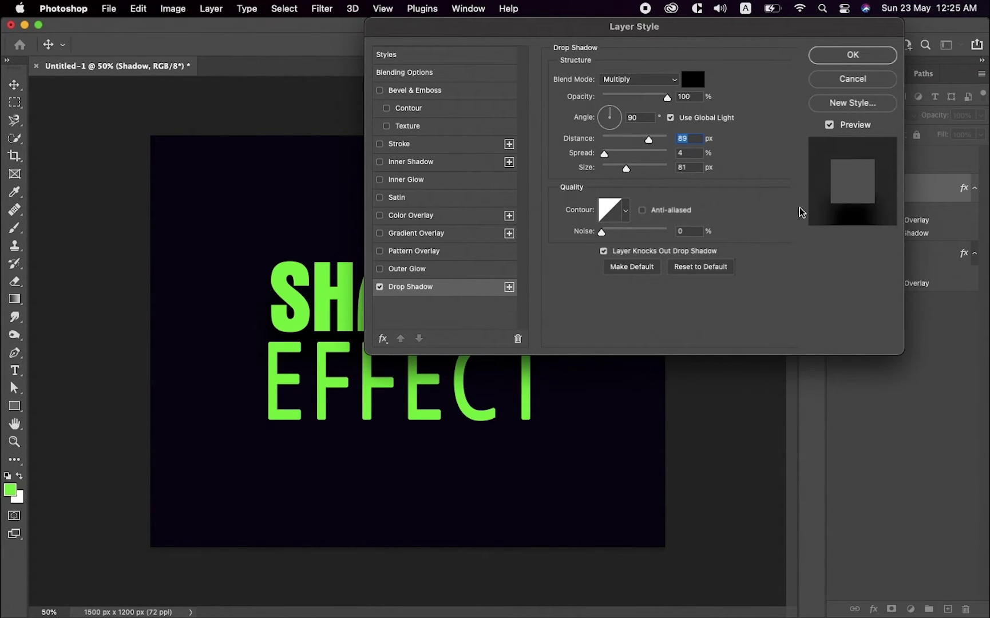
pyautogui.moveTo(639, 166); pyautogui.dragTo(653, 168)
pyautogui.moveTo(492, 30); pyautogui.dragTo(857, 64)
pyautogui.moveTo(855, 63); pyautogui.dragTo(447, 55)
pyautogui.click(795, 105)
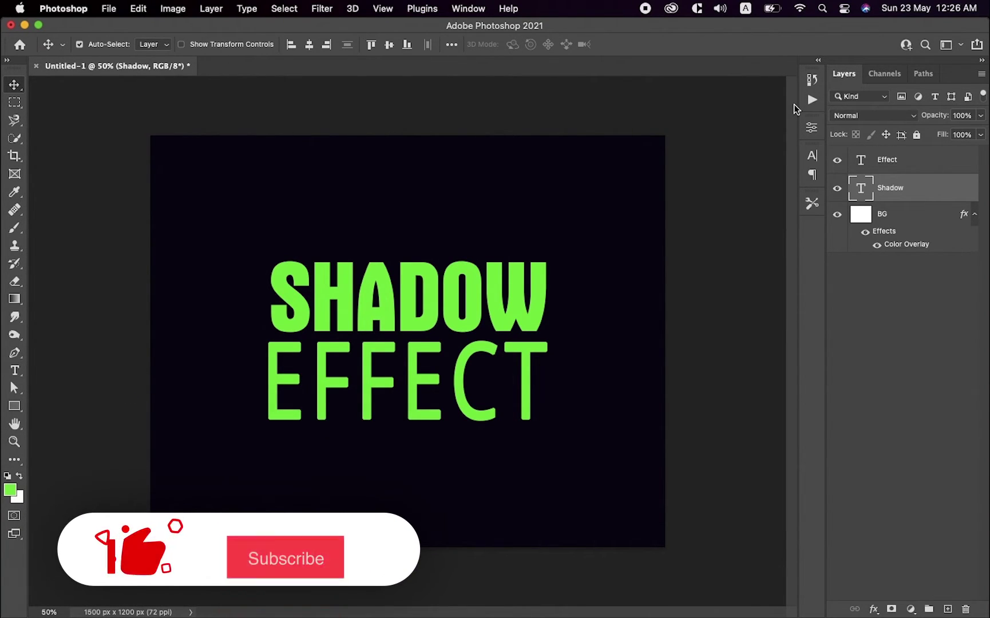
# Step: Move the Shadow text layer above the Effect layer in the layer stack
pyautogui.click(937, 371)
pyautogui.click(927, 186)
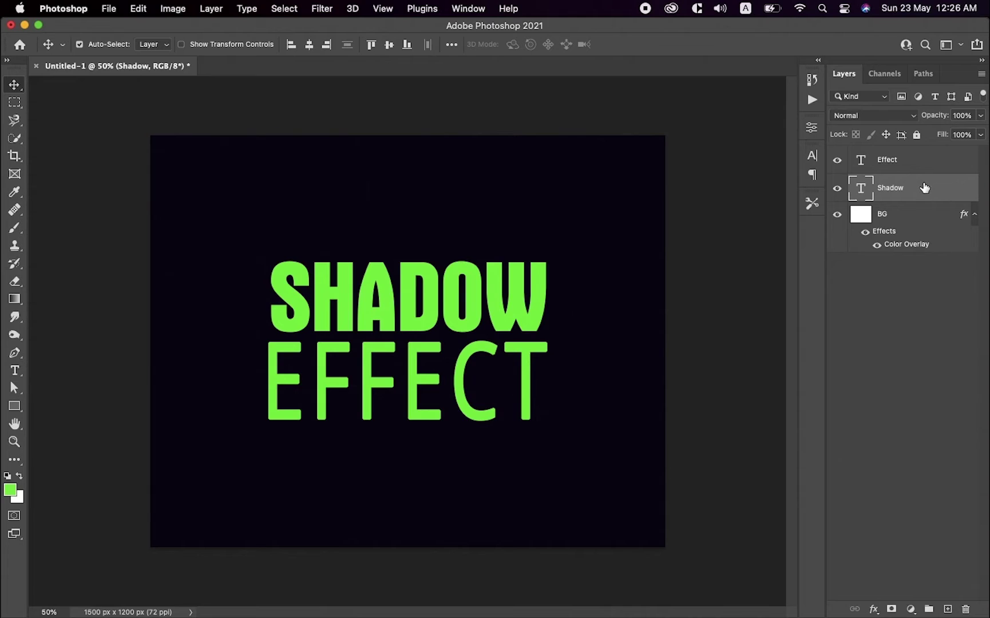
pyautogui.moveTo(924, 185); pyautogui.dragTo(916, 158)
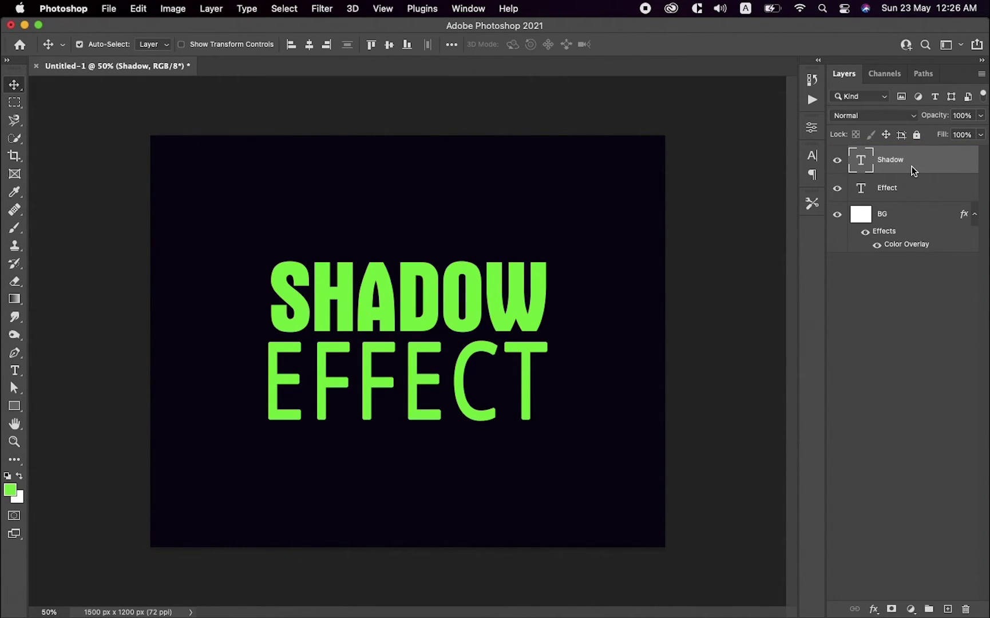
# Step: Add a Drop Shadow layer style to the Shadow text, toggling it off and on to compare
pyautogui.doubleClick(911, 166)
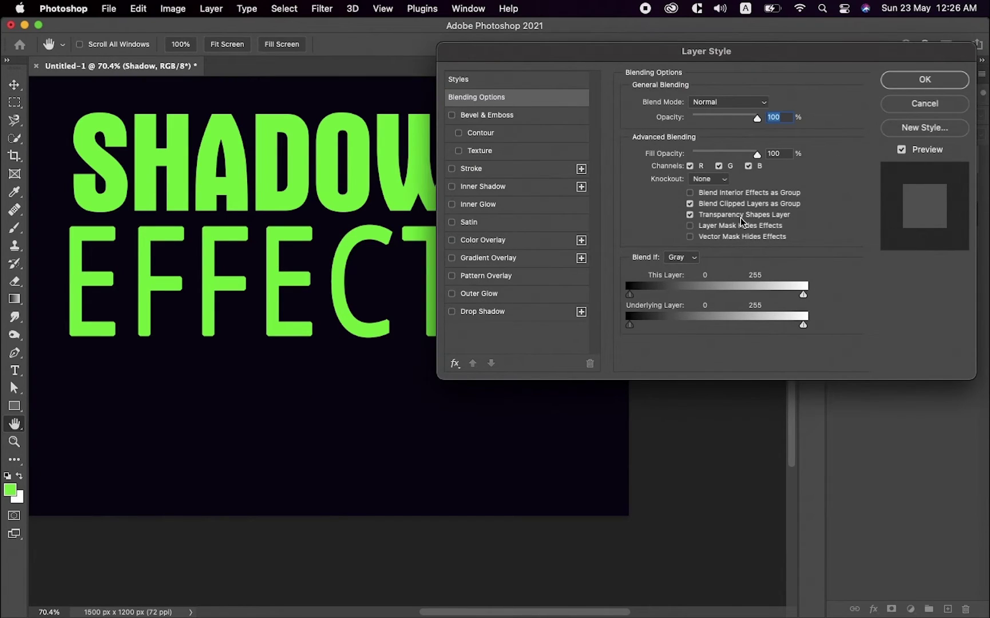
pyautogui.moveTo(644, 56); pyautogui.dragTo(758, 87)
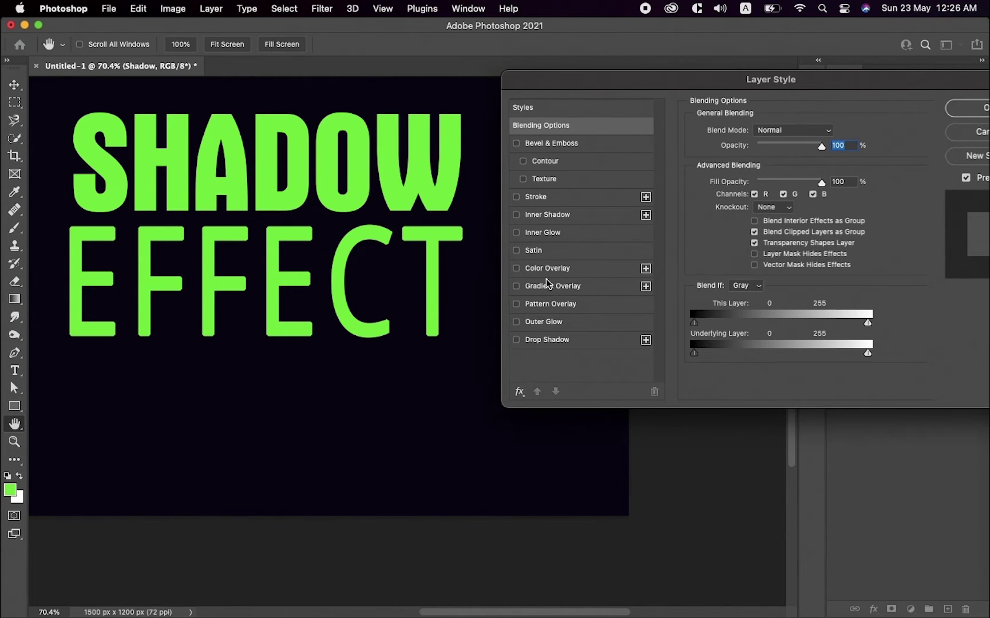
pyautogui.click(528, 341)
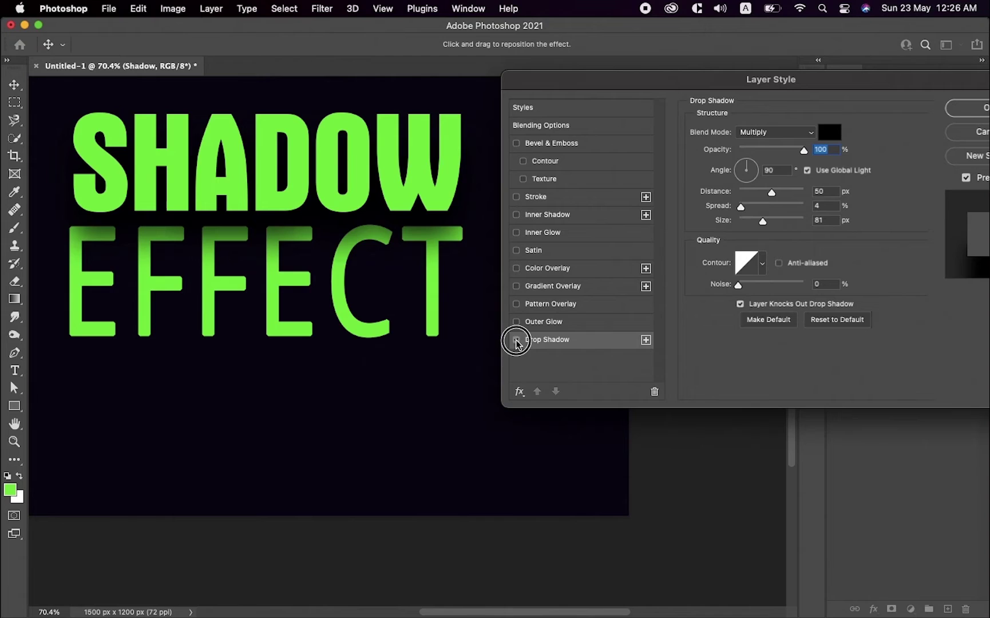
pyautogui.click(517, 340)
pyautogui.click(516, 341)
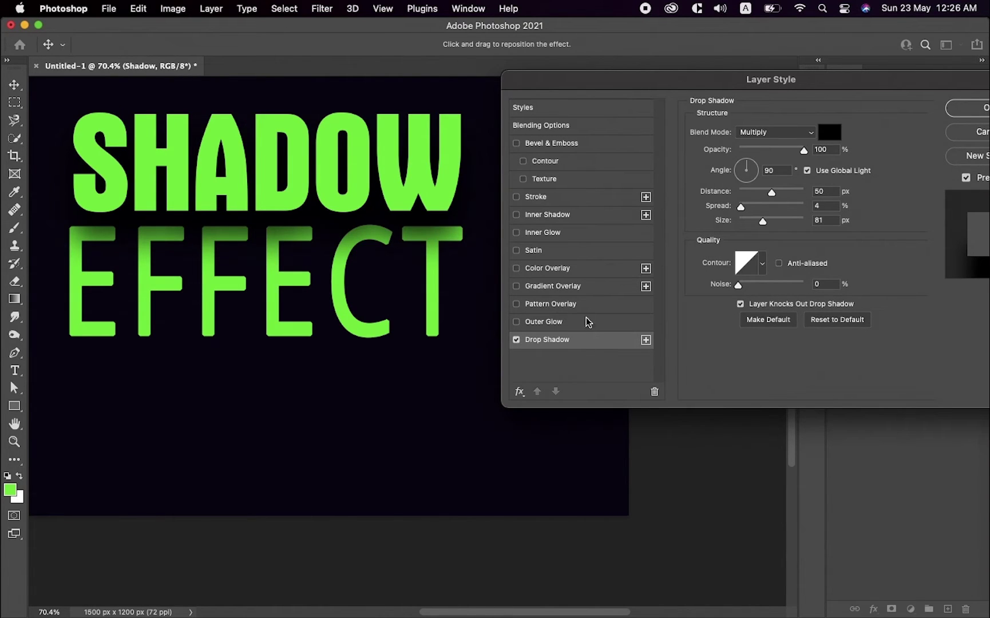
# Step: Try the Dissolve blend mode on the drop shadow, and return it to Multiply
pyautogui.click(785, 133)
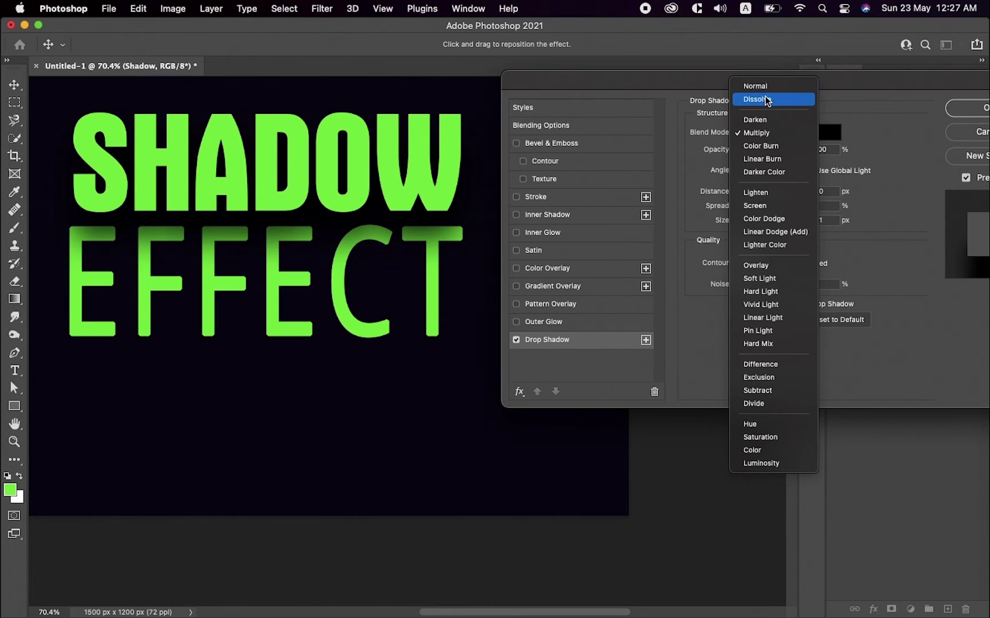
pyautogui.click(766, 100)
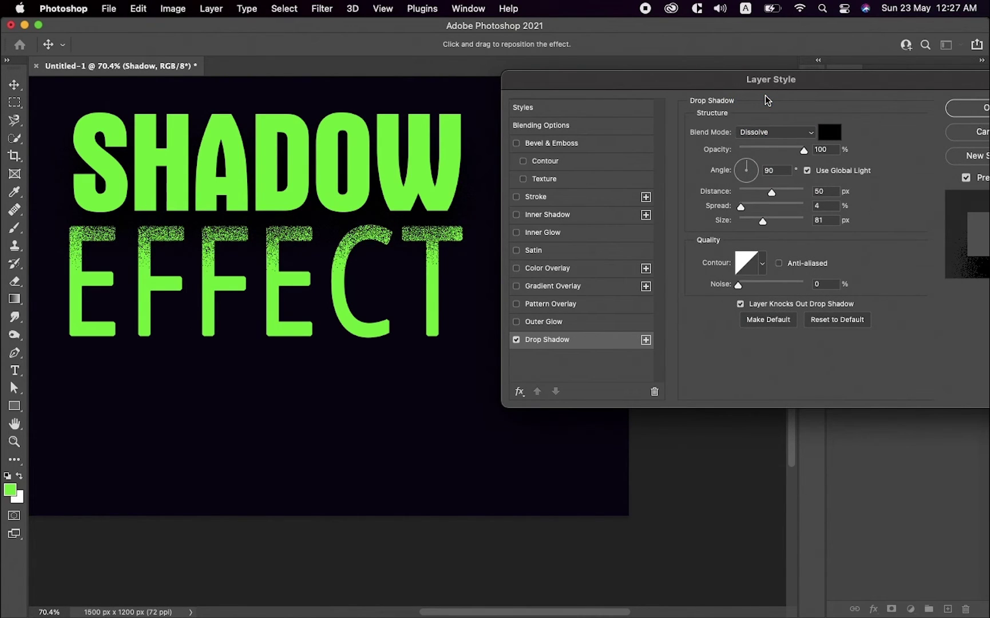
pyautogui.click(765, 131)
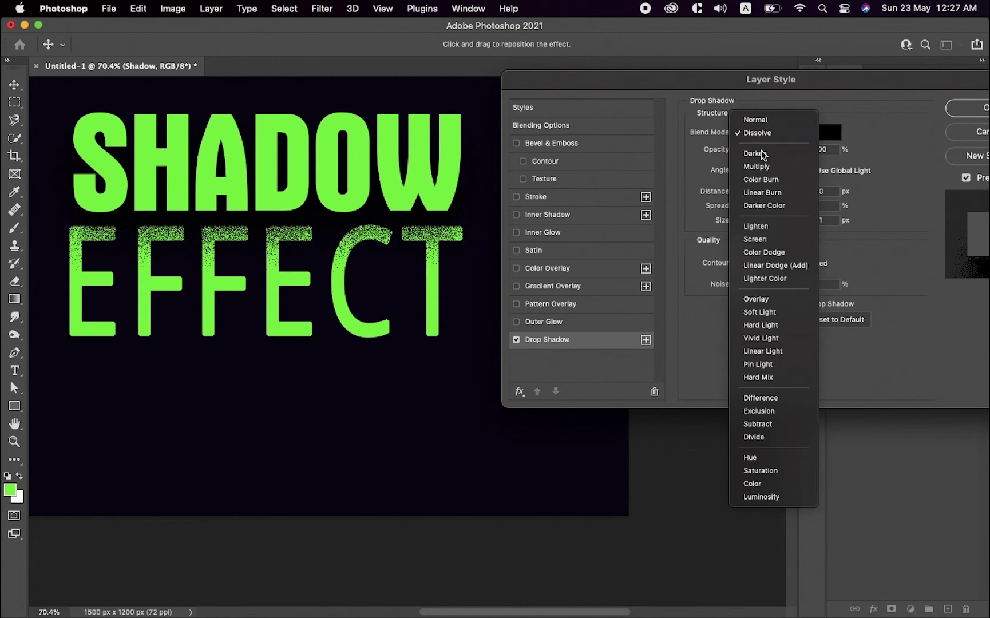
pyautogui.click(759, 166)
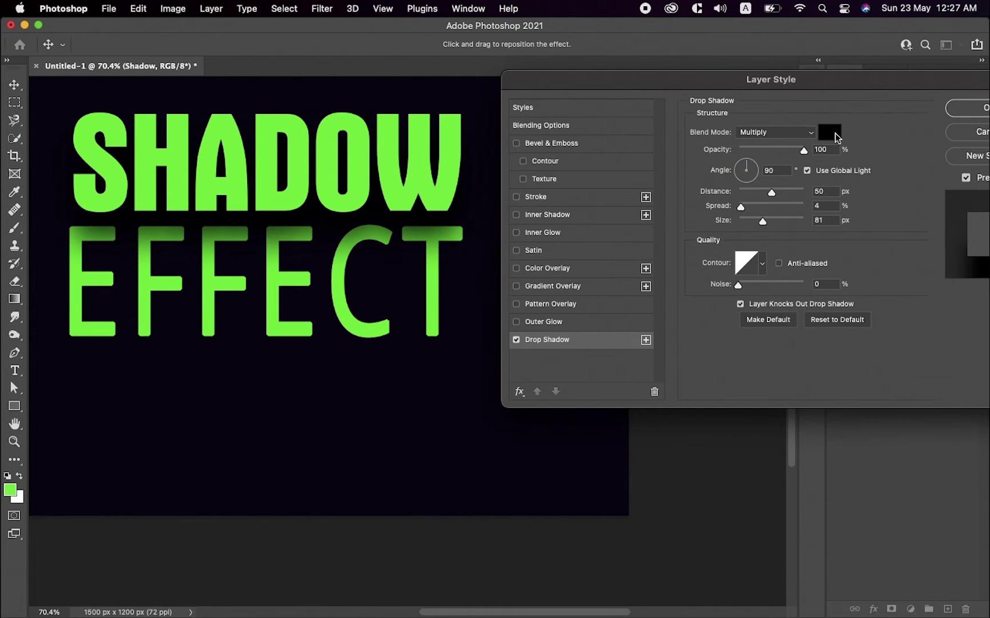
# Step: Try dark navy, blue, green, cyan and red as the drop shadow colour, and return it to black (#000000)
pyautogui.click(830, 132)
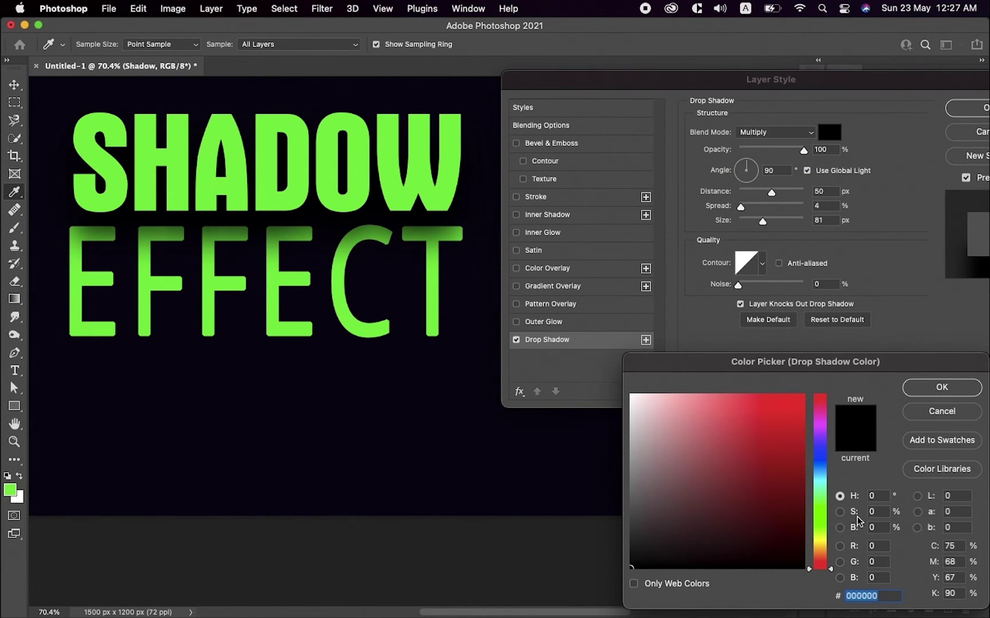
pyautogui.click(384, 363)
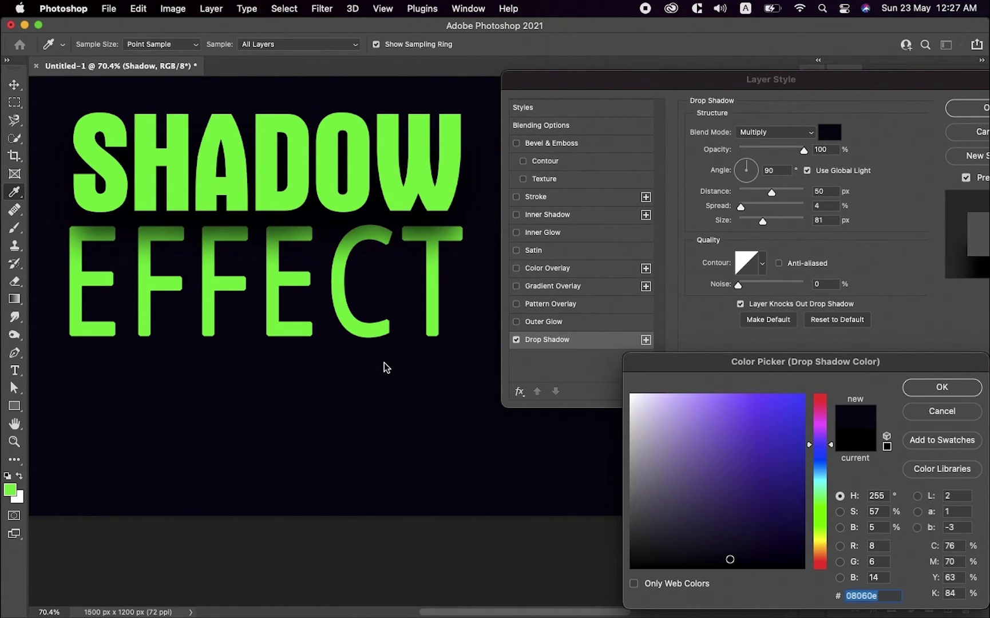
pyautogui.moveTo(688, 528); pyautogui.dragTo(509, 613)
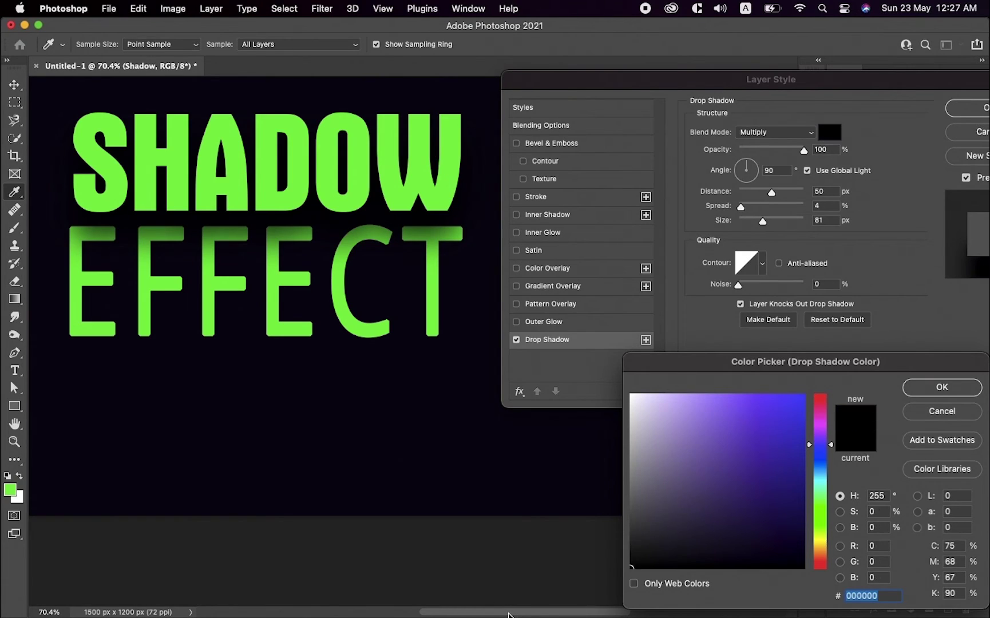
pyautogui.moveTo(739, 473); pyautogui.dragTo(822, 380)
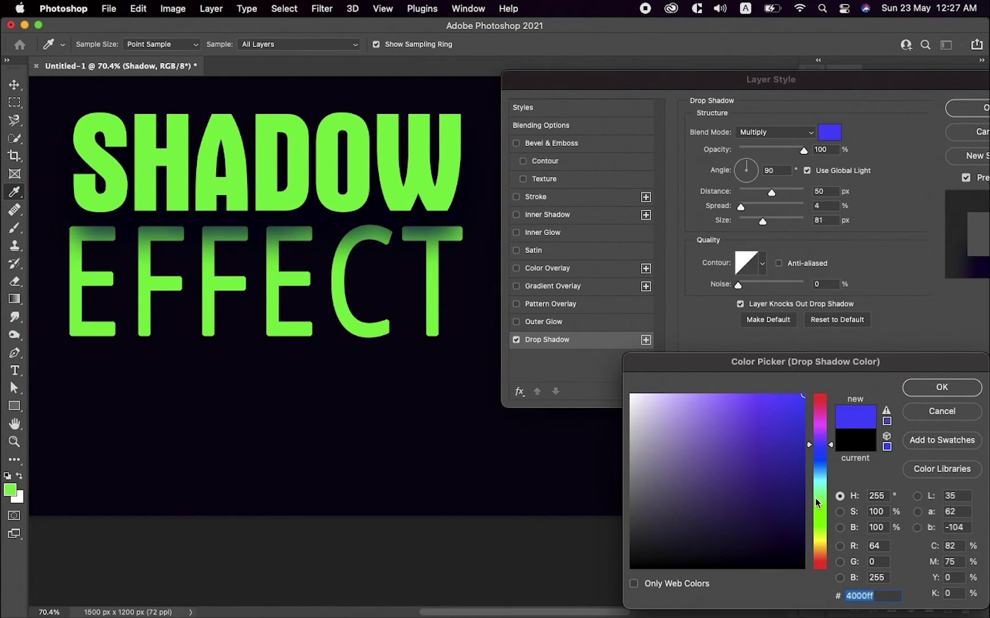
pyautogui.click(336, 123)
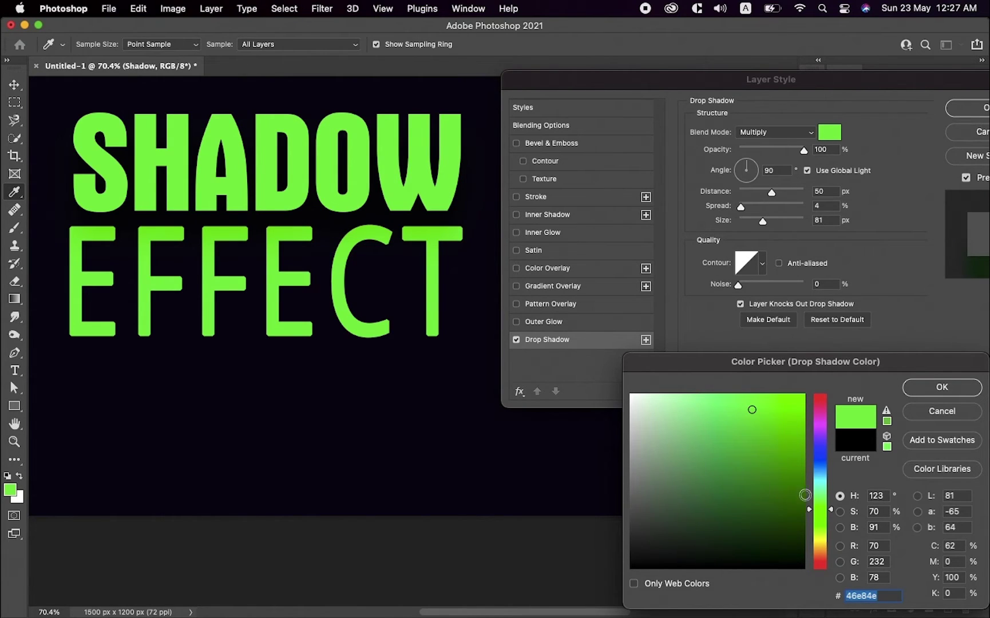
pyautogui.moveTo(819, 514); pyautogui.dragTo(822, 474)
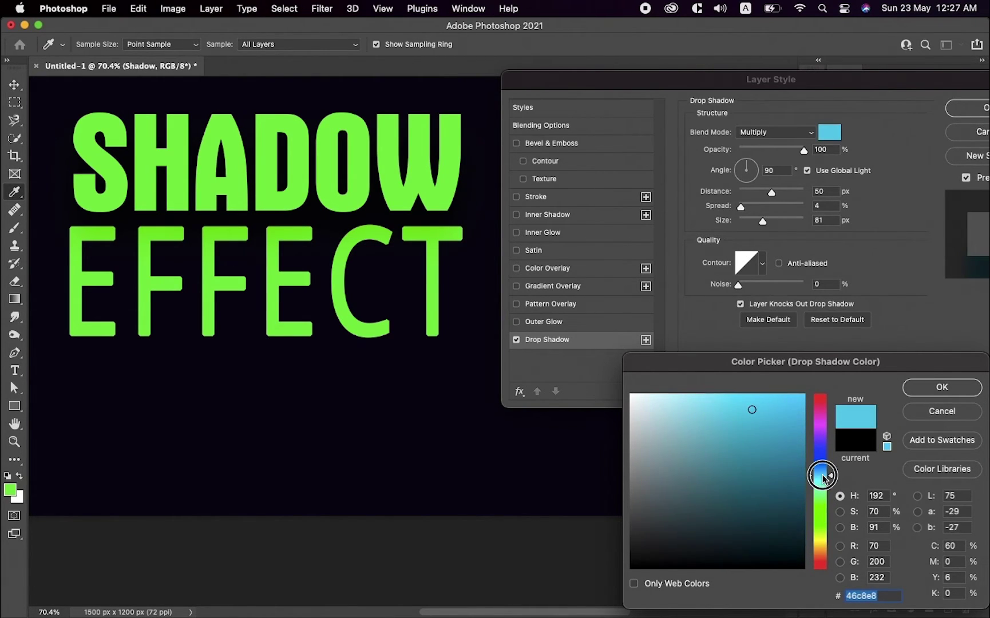
pyautogui.moveTo(791, 413); pyautogui.dragTo(837, 343)
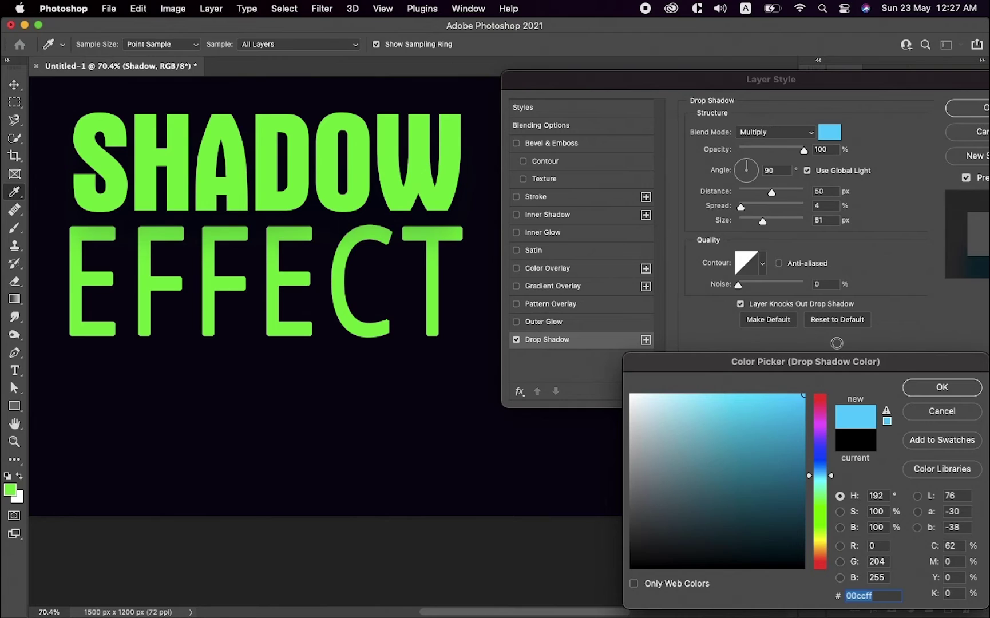
pyautogui.moveTo(819, 417); pyautogui.dragTo(818, 331)
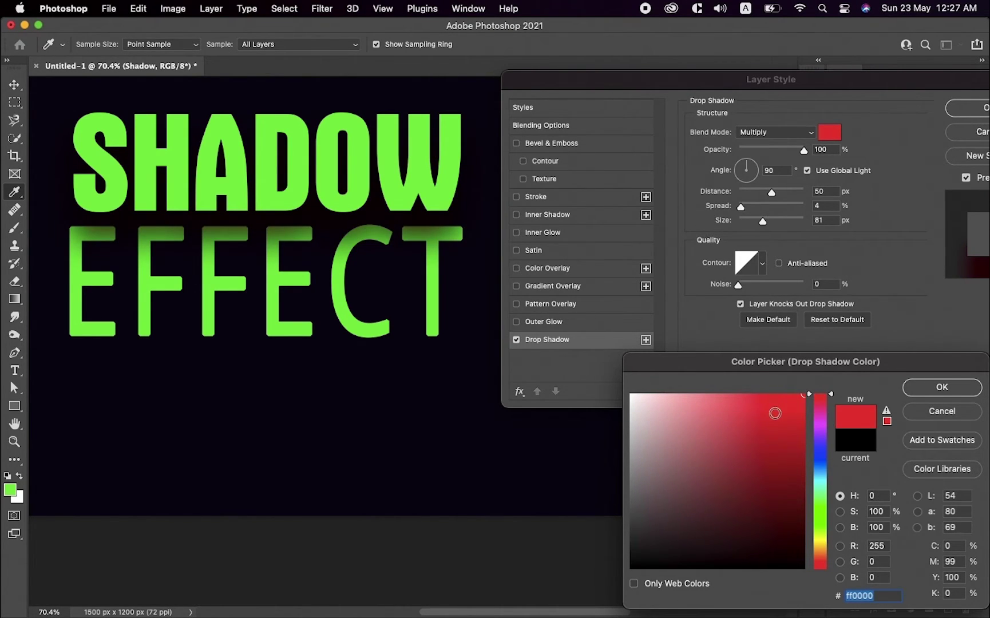
pyautogui.click(385, 382)
pyautogui.click(708, 511)
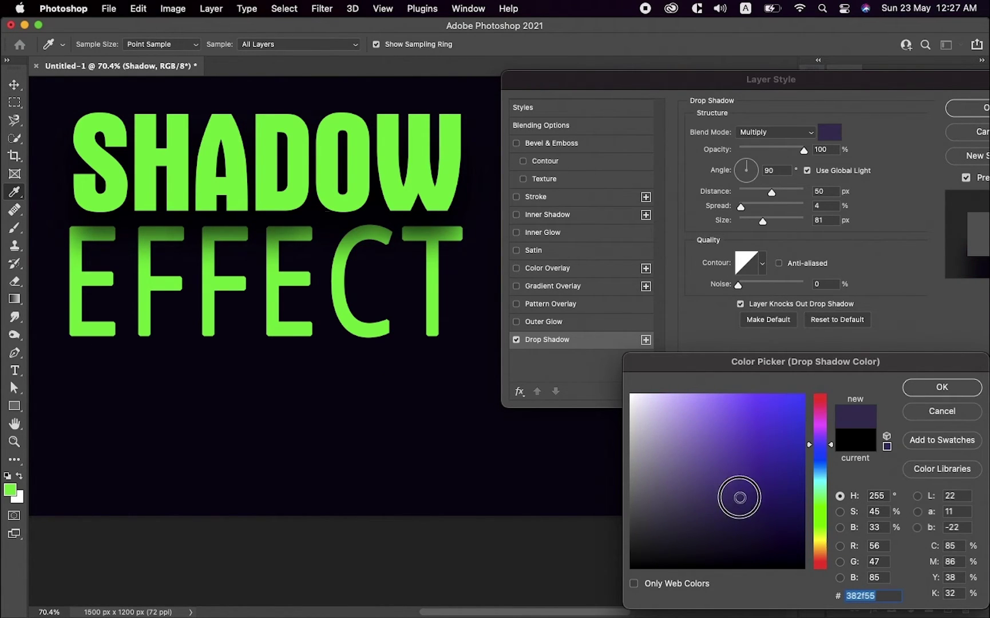
pyautogui.moveTo(740, 497); pyautogui.dragTo(562, 603)
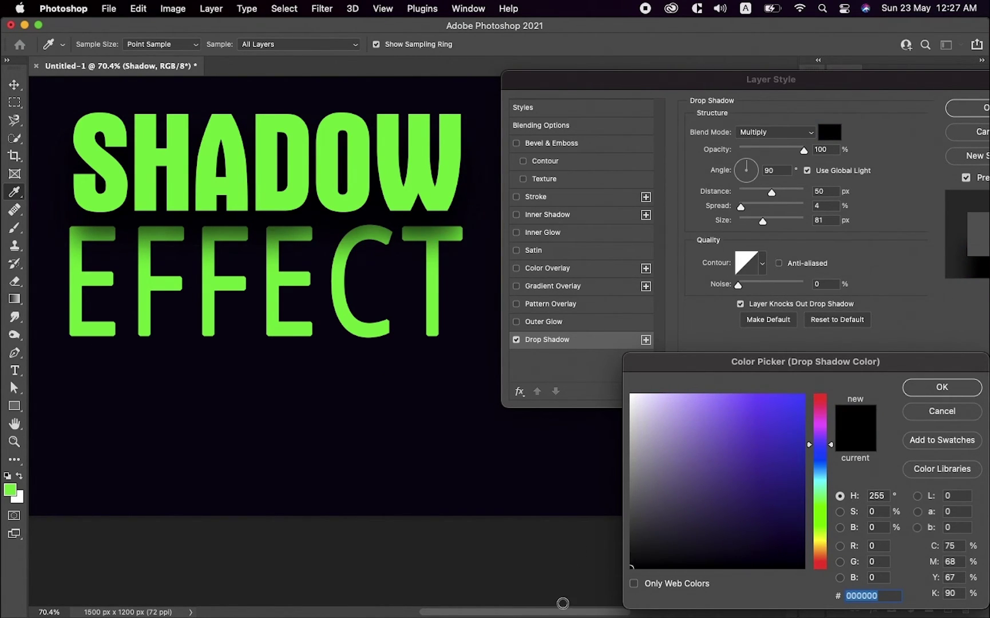
pyautogui.click(960, 388)
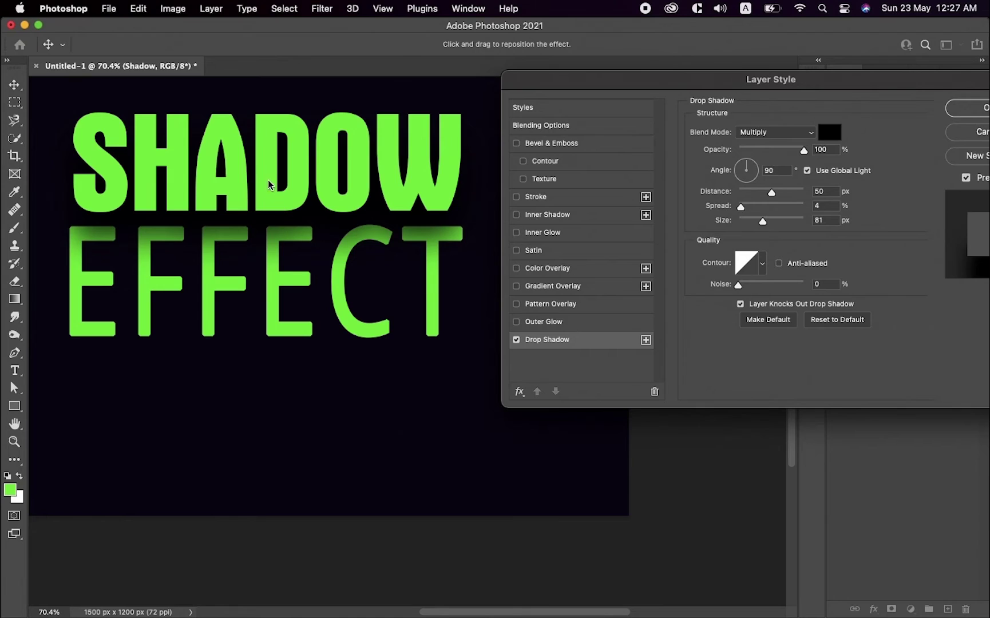
# Step: Try lowering the drop shadow angle to 10°, and return it to 90°
pyautogui.doubleClick(778, 170)
pyautogui.hotkey('shift', 'Down')
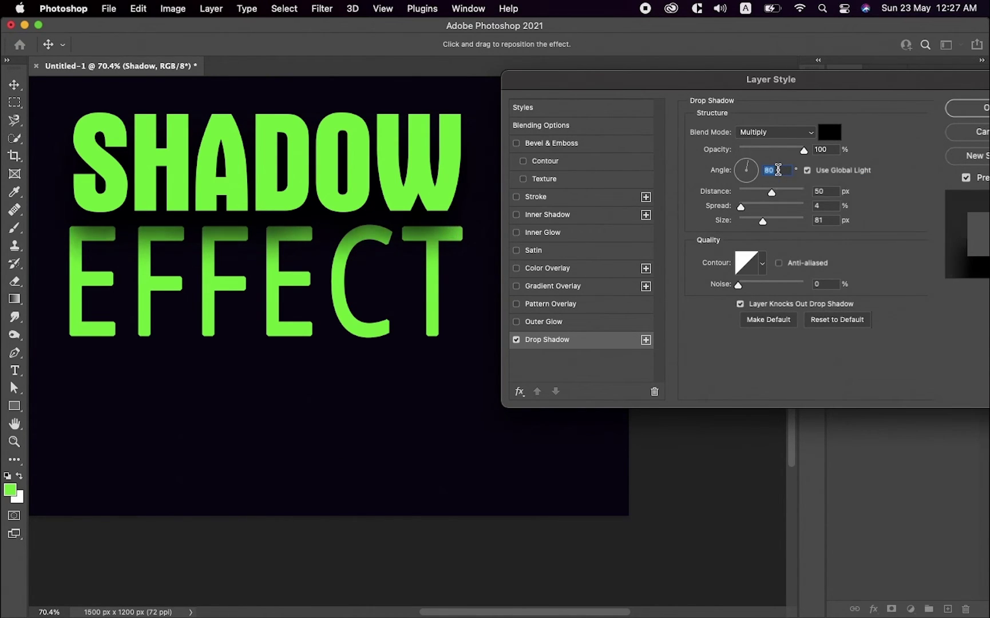
pyautogui.hotkey('shift', 'Down')
pyautogui.hotkey('shift', 'Down')
pyautogui.hotkey('shift', 'Down')
pyautogui.hotkey('shift', 'Down')
pyautogui.hotkey('shift', 'Down')
pyautogui.hotkey('shift', 'Down')
pyautogui.hotkey('shift', 'Down')
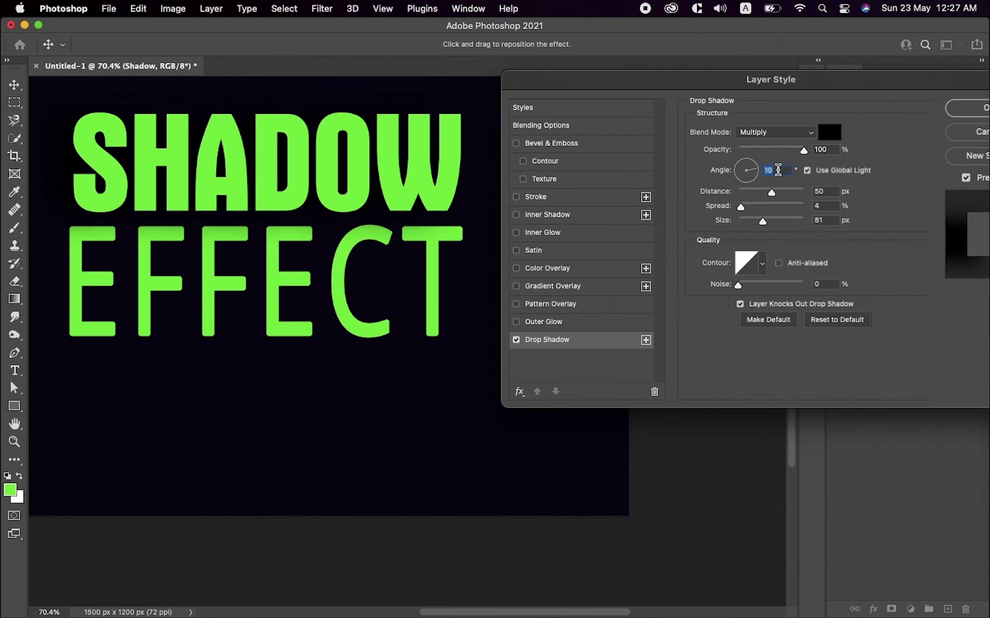
pyautogui.hotkey('shift', 'Up')
pyautogui.hotkey('shift', 'Up')
pyautogui.hotkey('shift', 'Up')
pyautogui.hotkey('shift', 'Up')
pyautogui.hotkey('shift', 'Up')
pyautogui.hotkey('shift', 'Up')
pyautogui.hotkey('shift', 'Up')
pyautogui.hotkey('shift', 'Up')
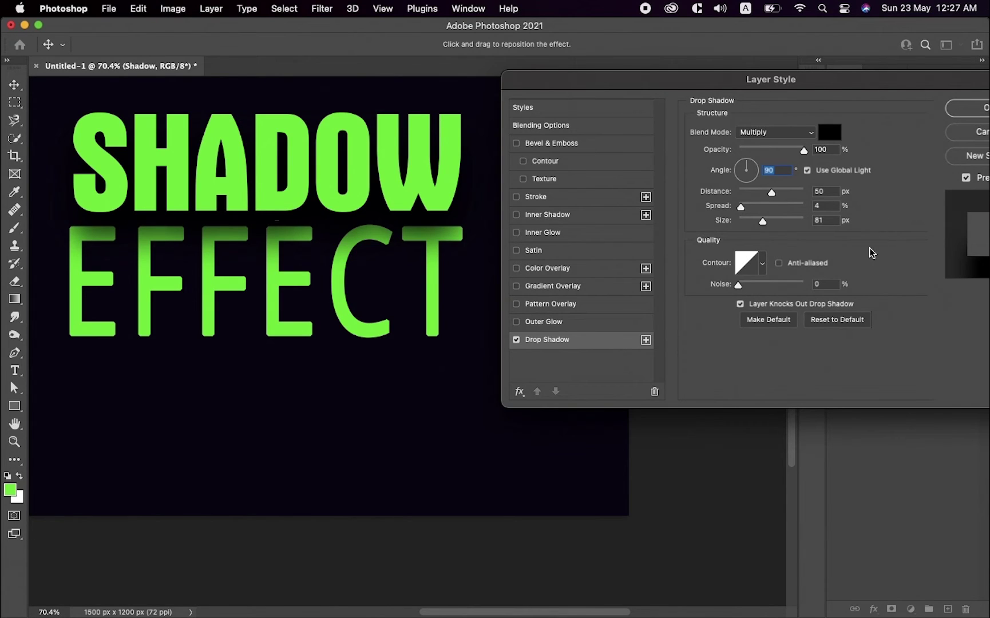
# Step: Reduce the drop shadow distance to 0 px for comparison, and set it to 70 px
pyautogui.click(772, 192)
pyautogui.moveTo(767, 197); pyautogui.dragTo(680, 210)
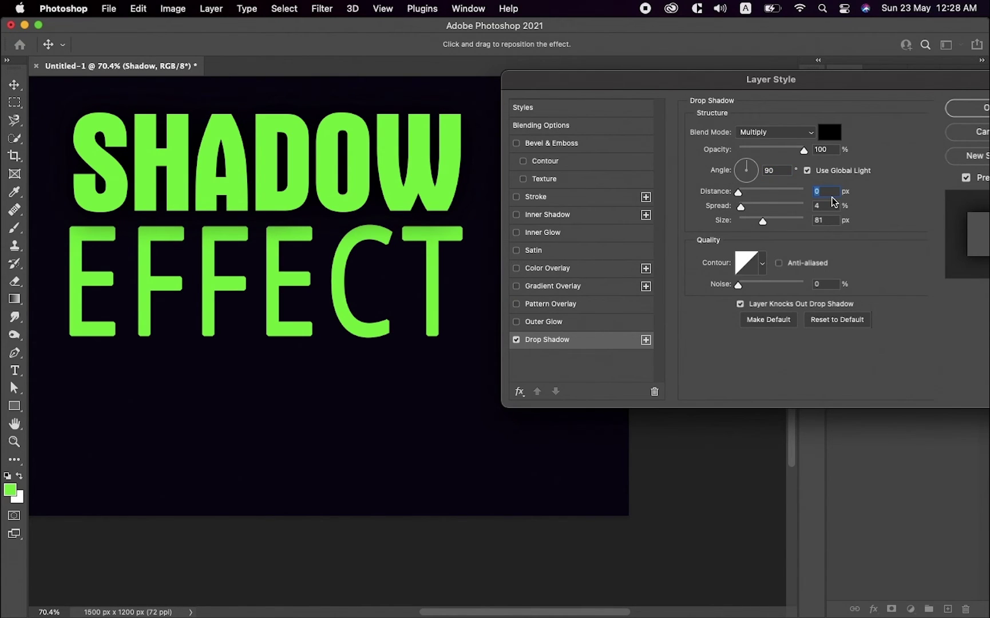
pyautogui.hotkey('shift', 'Up')
pyautogui.hotkey('shift', 'Up')
pyautogui.hotkey('shift', 'Up')
pyautogui.hotkey('shift', 'Up')
pyautogui.hotkey('shift', 'Up')
pyautogui.hotkey('shift', 'Up')
pyautogui.hotkey('shift', 'Up')
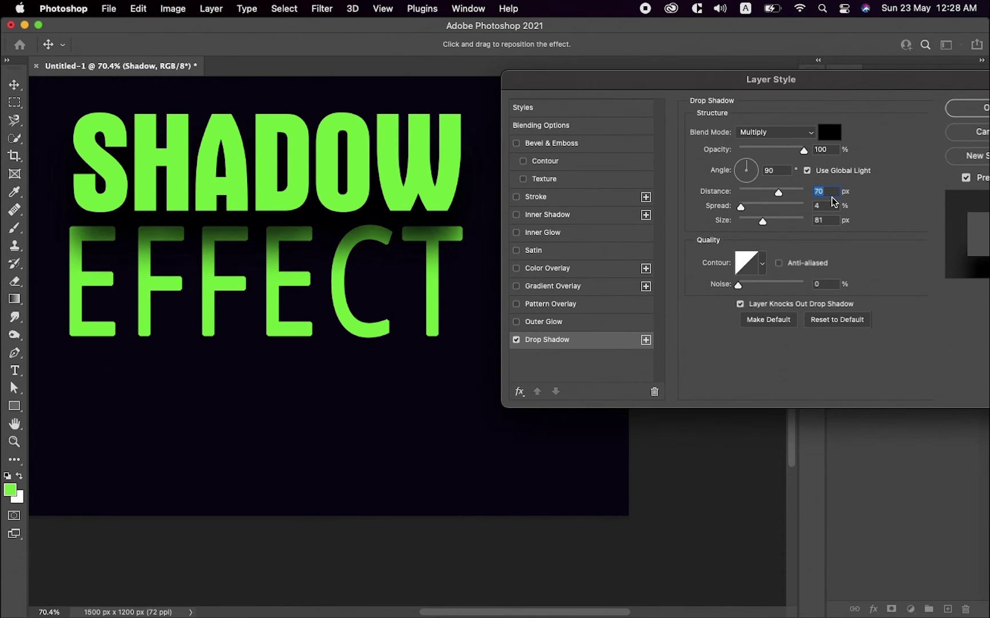
# Step: Try raising the drop shadow spread from 0% to 20%, and return it to 0%
pyautogui.click(824, 207)
pyautogui.press('Down')
pyautogui.press('Down')
pyautogui.press('Down')
pyautogui.press('Down')
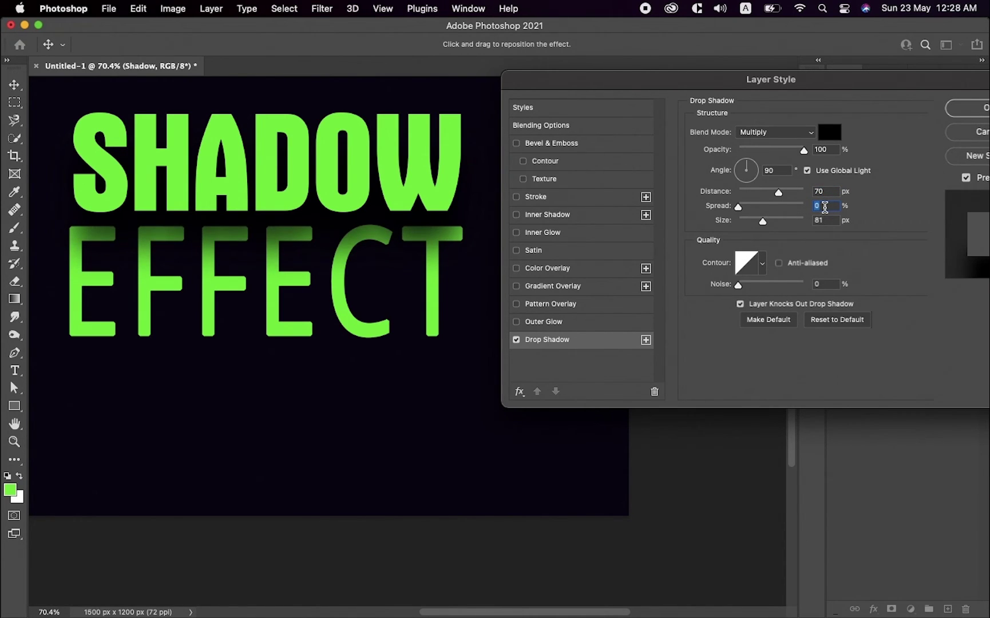
pyautogui.hotkey('shift', 'Up')
pyautogui.hotkey('shift', 'Up')
pyautogui.hotkey('shift', 'Up')
pyautogui.hotkey('shift', 'Up')
pyautogui.hotkey('shift', 'Up')
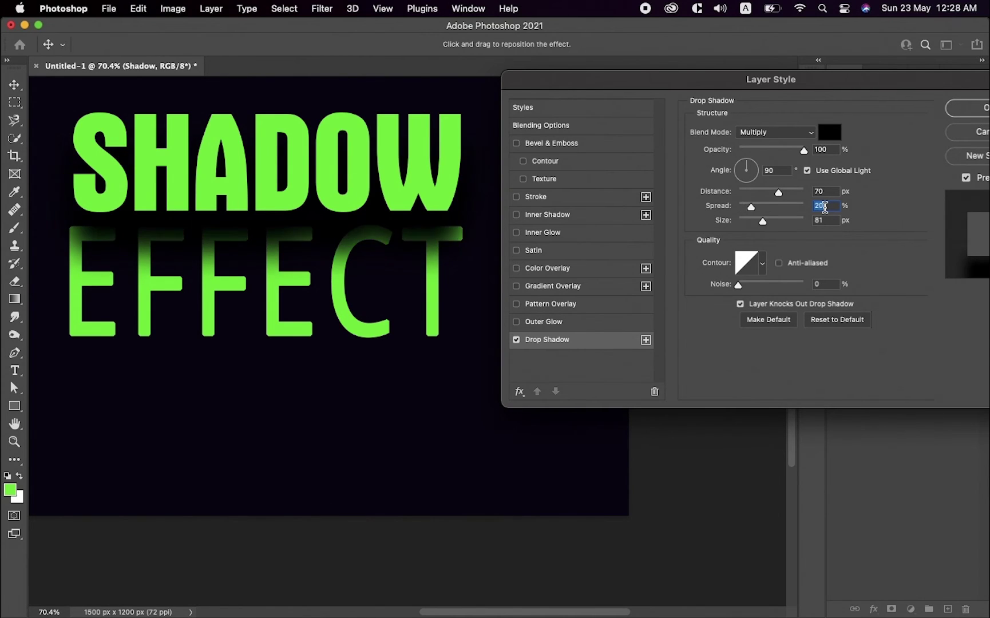
pyautogui.hotkey('shift', 'Down')
pyautogui.hotkey('shift', 'Down')
pyautogui.hotkey('shift', 'Down')
pyautogui.hotkey('shift', 'Down')
pyautogui.hotkey('shift', 'Down')
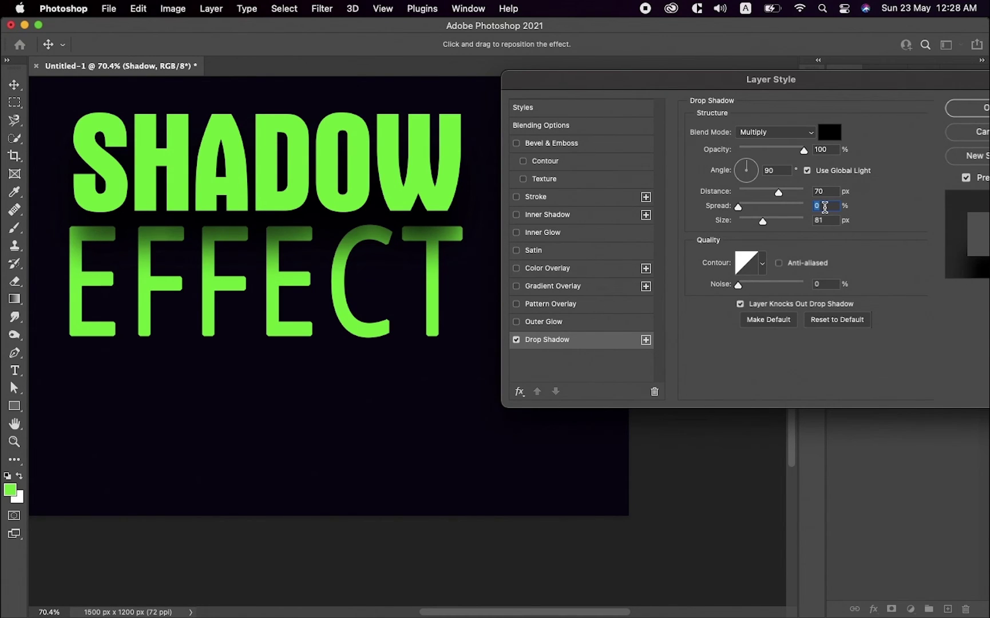
# Step: Reduce the drop shadow size to 0 px for comparison, and set it to 70 px
pyautogui.click(825, 221)
pyautogui.hotkey('shift', 'Down')
pyautogui.hotkey('shift', 'Down')
pyautogui.hotkey('shift', 'Down')
pyautogui.hotkey('shift', 'Down')
pyautogui.hotkey('shift', 'Down')
pyautogui.hotkey('shift', 'Down')
pyautogui.hotkey('shift', 'Down')
pyautogui.hotkey('shift', 'Down')
pyautogui.hotkey('shift', 'Down')
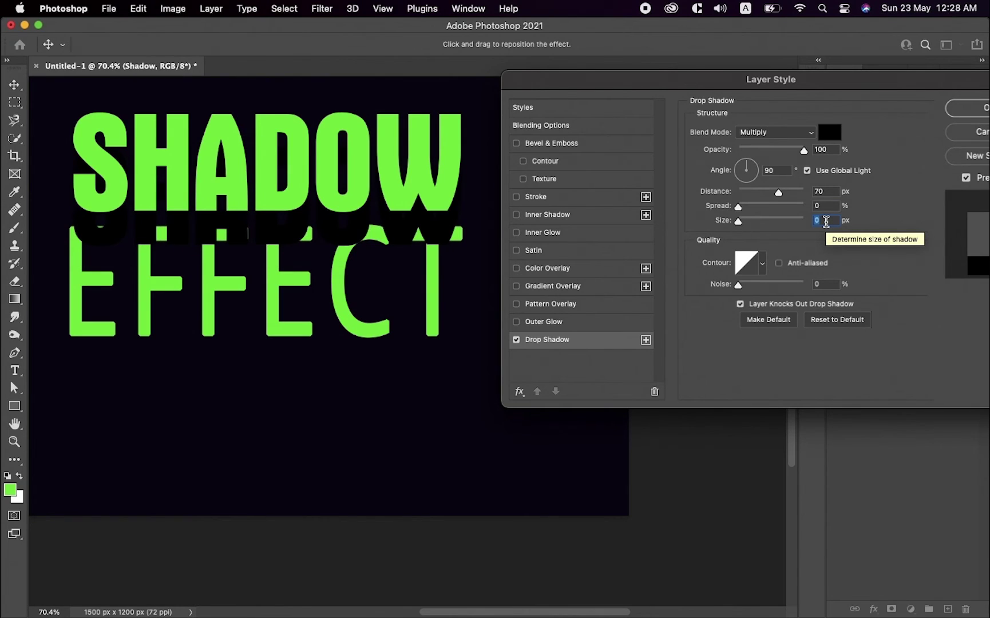
pyautogui.hotkey('shift', 'Up')
pyautogui.hotkey('shift', 'Up')
pyautogui.hotkey('shift', 'Up')
pyautogui.hotkey('shift', 'Up')
pyautogui.hotkey('shift', 'Up')
pyautogui.hotkey('shift', 'Up')
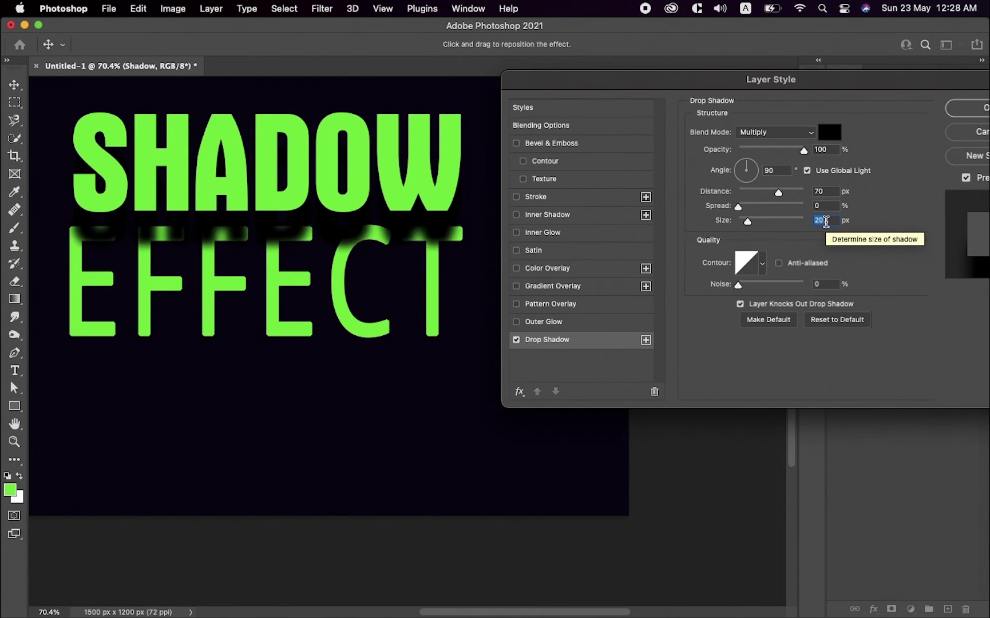
pyautogui.hotkey('shift', 'Up')
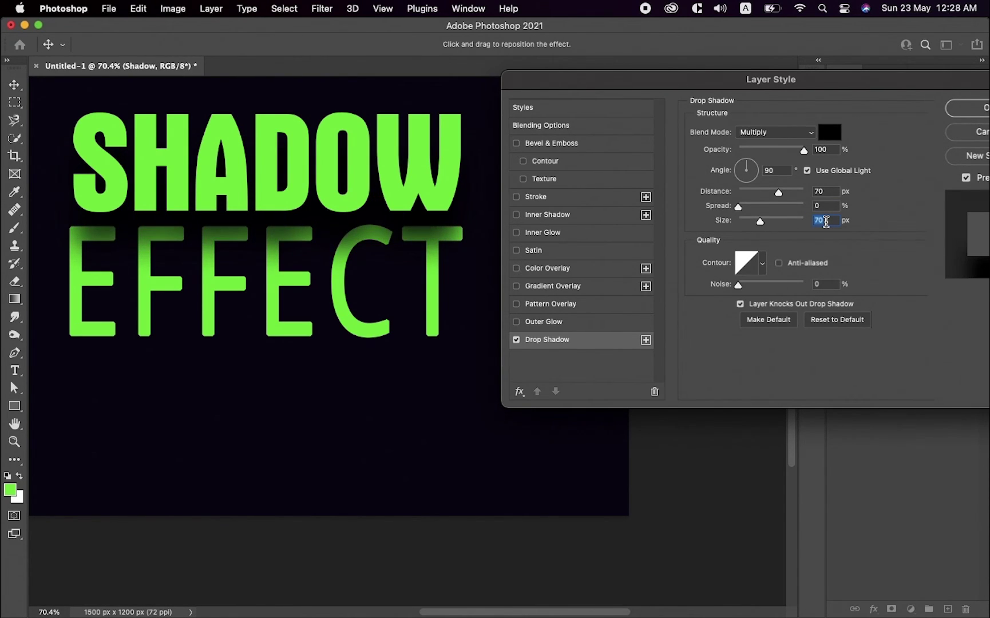
# Step: Try slightly smaller drop shadow sizes in 1 px increments, and return the size to 70 px
pyautogui.press('Down')
pyautogui.press('Down')
pyautogui.press('Down')
pyautogui.press('Down')
pyautogui.press('Down')
pyautogui.press('Down')
pyautogui.press('Down')
pyautogui.press('Down')
pyautogui.press('Down')
pyautogui.press('Up')
pyautogui.press('Up')
pyautogui.press('Up')
pyautogui.press('Up')
pyautogui.press('Down')
pyautogui.press('Down')
pyautogui.press('Up')
pyautogui.press('Up')
pyautogui.press('Up')
pyautogui.press('Up')
pyautogui.press('Up')
pyautogui.press('Up')
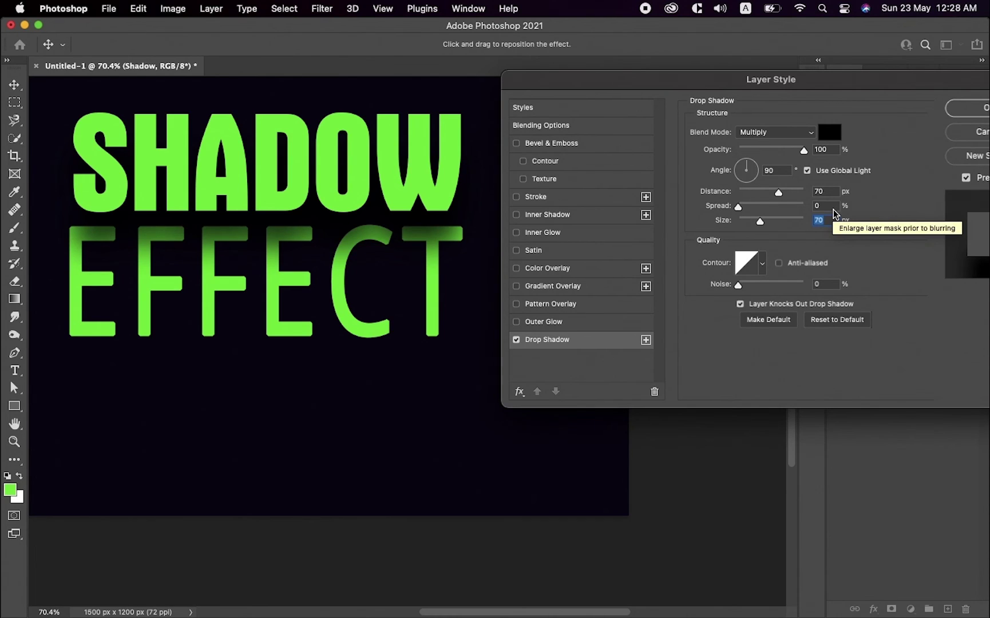
# Step: Try drop shadow spreads of 25% and 30%, returning the spread to 0% after each
pyautogui.click(827, 206)
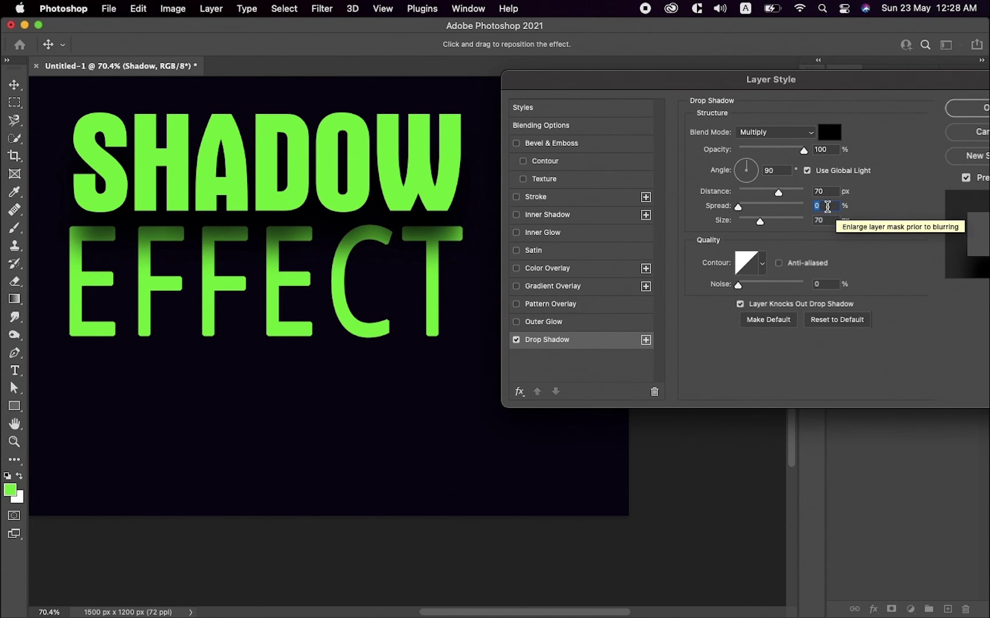
pyautogui.press('Up')
pyautogui.press('Up')
pyautogui.press('Up')
pyautogui.press('Up')
pyautogui.press('Up')
pyautogui.hotkey('shift', 'Up')
pyautogui.hotkey('shift', 'Up')
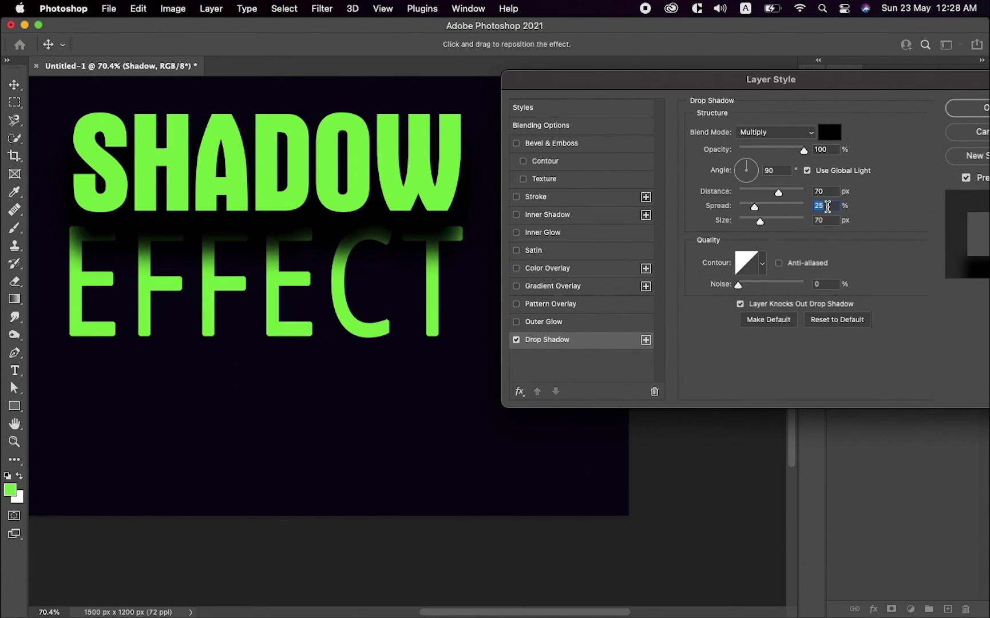
pyautogui.hotkey('shift', 'Down')
pyautogui.hotkey('shift', 'Down')
pyautogui.hotkey('shift', 'Down')
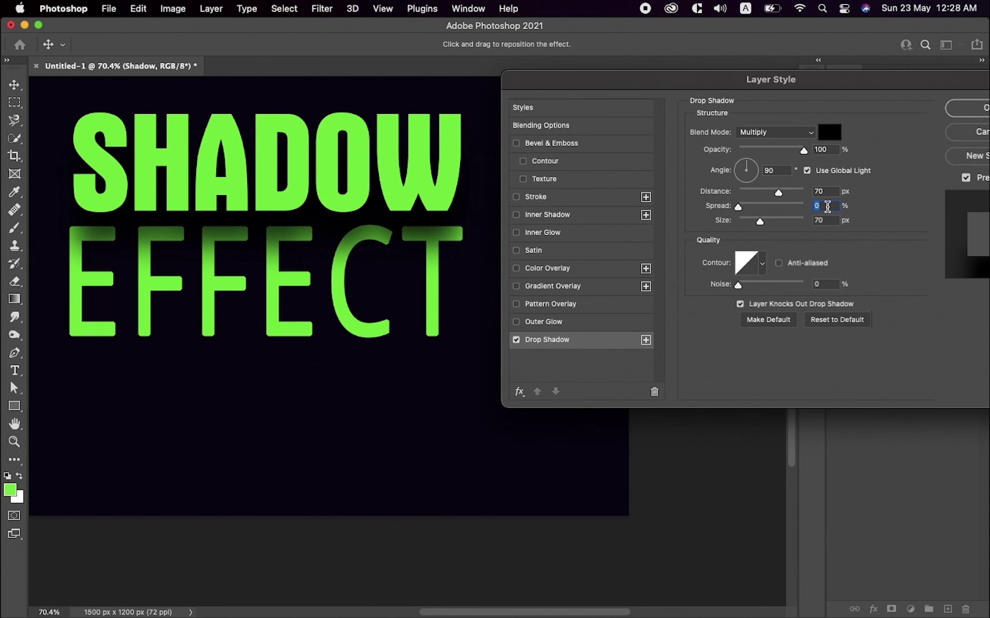
pyautogui.hotkey('shift', 'Up')
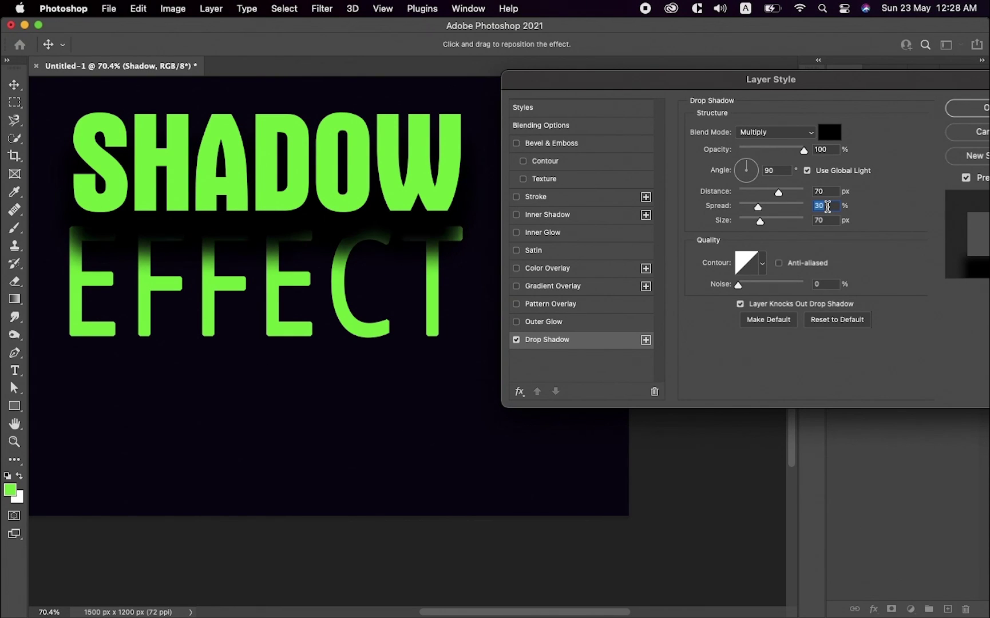
pyautogui.hotkey('shift', 'Down')
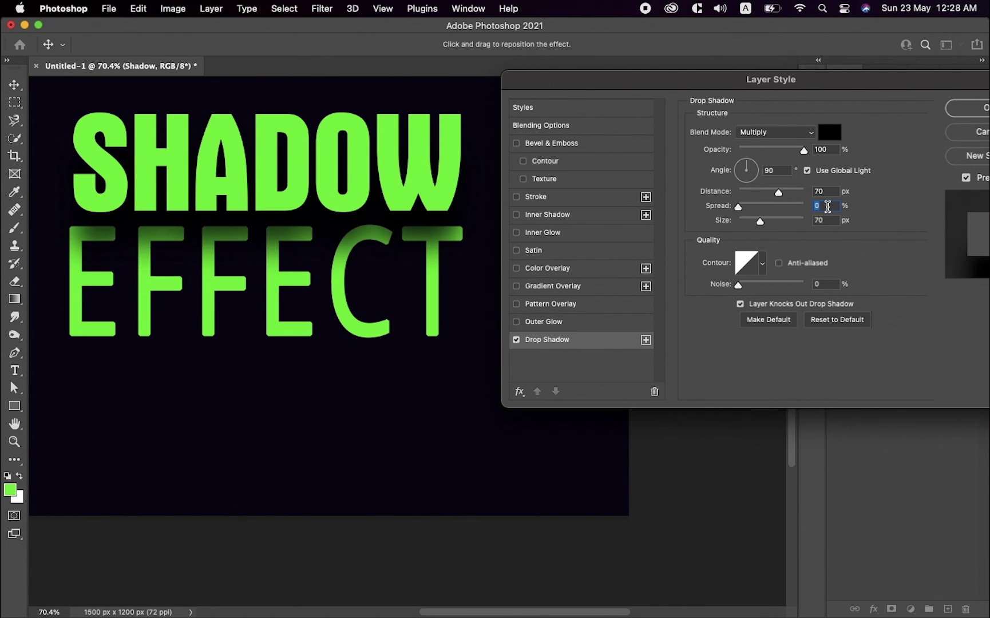
# Step: Fine-tune the drop shadow spread in 1% increments, and set it to 3%
pyautogui.press('Up')
pyautogui.press('Up')
pyautogui.press('Up')
pyautogui.press('Up')
pyautogui.press('Down')
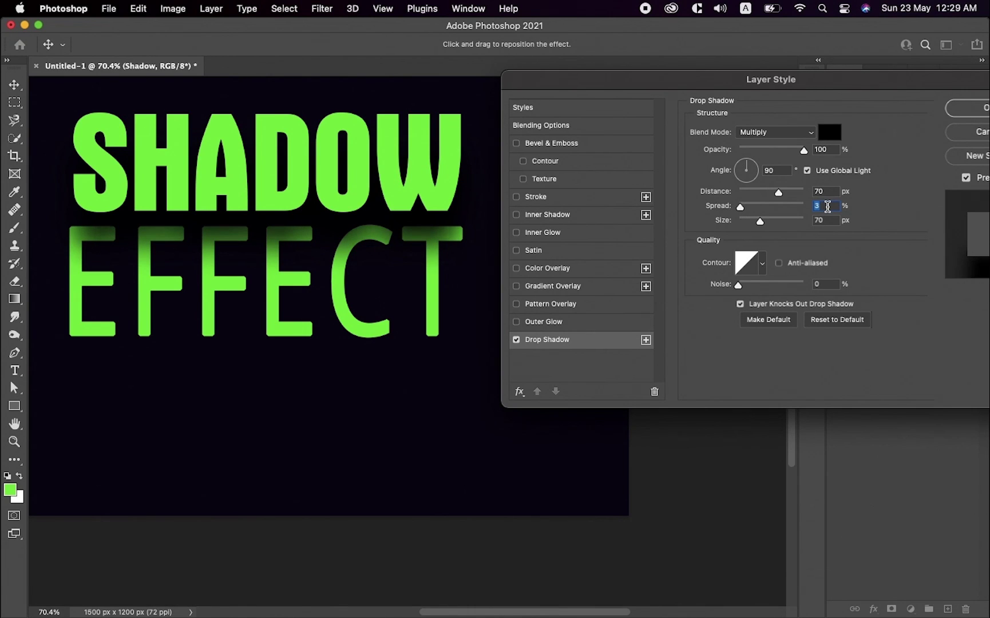
pyautogui.press('Up')
pyautogui.press('Down')
pyautogui.press('Down')
pyautogui.press('Up')
pyautogui.press('Down')
pyautogui.press('Up')
# Step: Apply the Drop Shadow settings to the Shadow text layer and view the whole canvas
pyautogui.moveTo(887, 80); pyautogui.dragTo(741, 74)
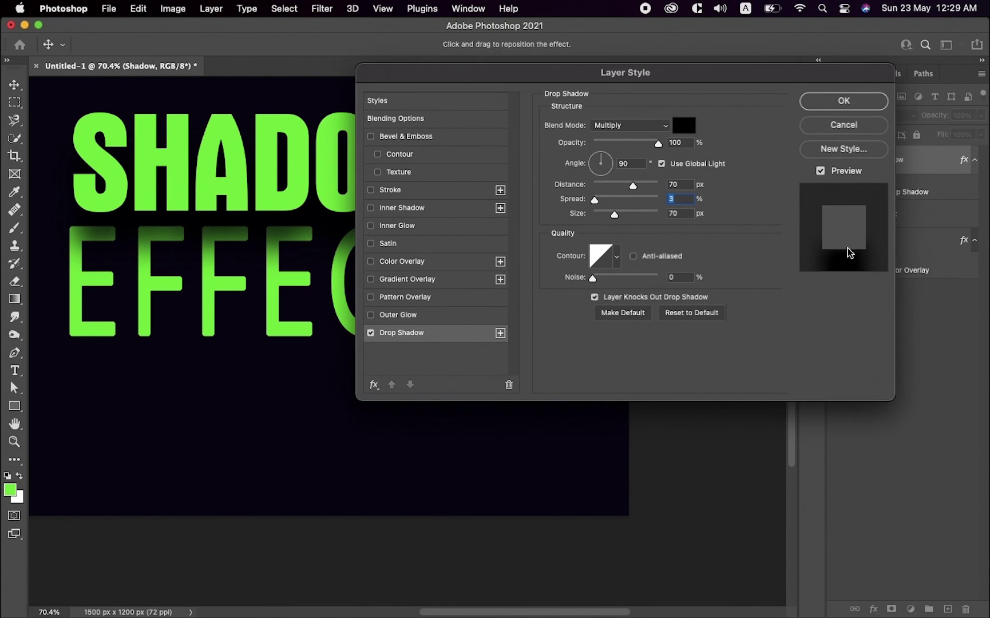
pyautogui.click(837, 102)
pyautogui.hscroll(-5, 463, 326)
pyautogui.scroll(2, 464, 326)
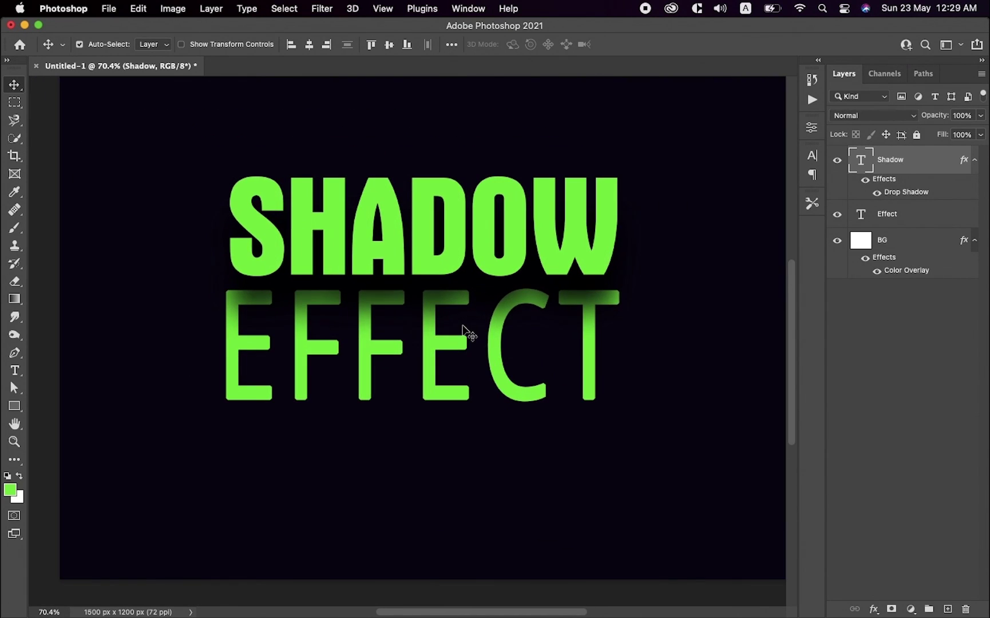
pyautogui.scroll(-1, 463, 326)
pyautogui.scroll(-3, 464, 327)
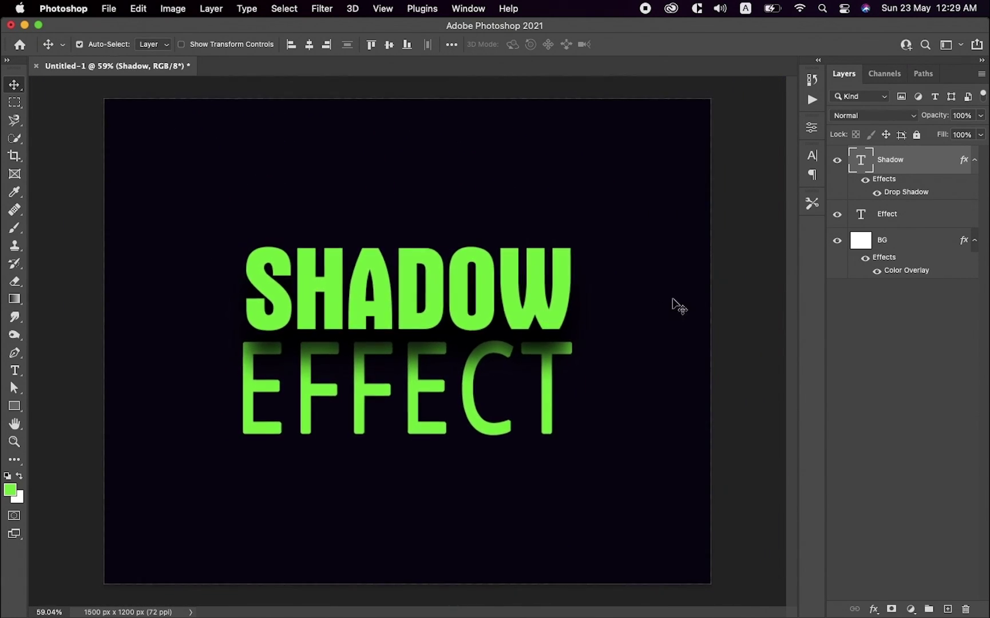